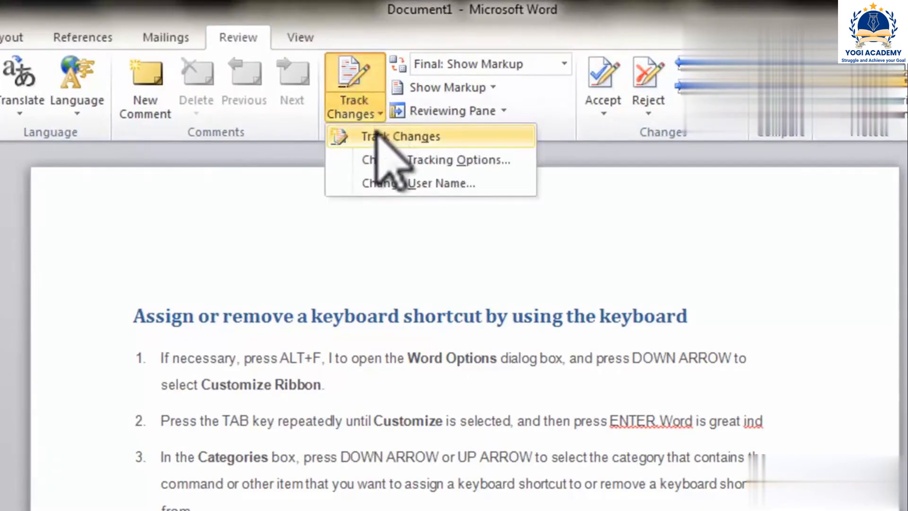
Turn on Track Changes and delete "I to open the Word Options dialog box" from the first list item.
click(378, 136)
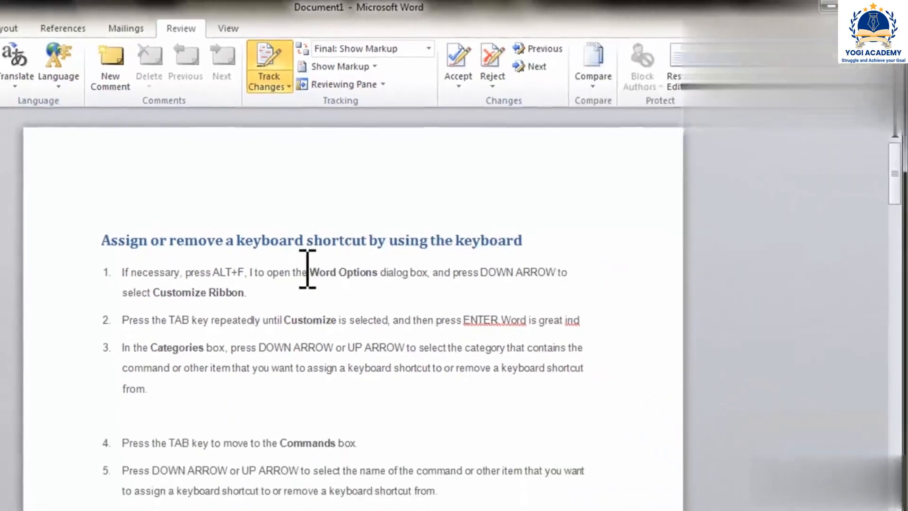
drag(385, 358, 546, 362)
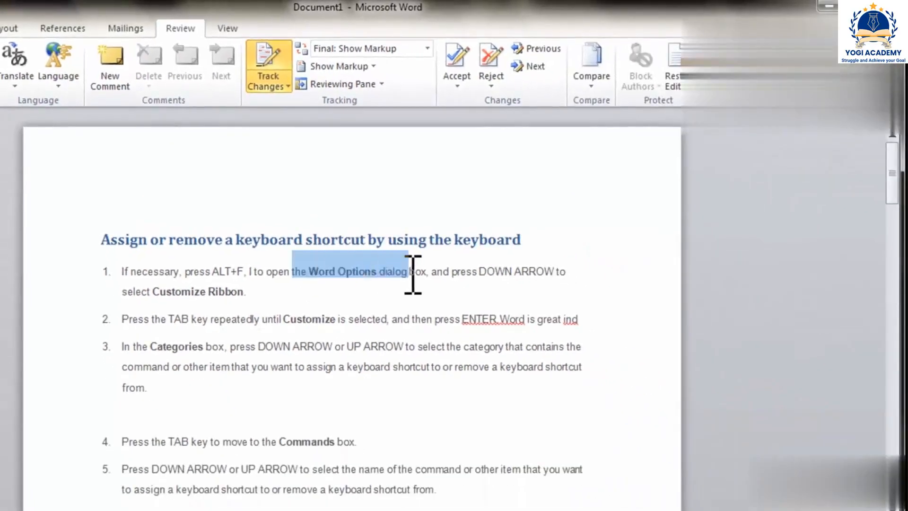
drag(426, 273, 275, 276)
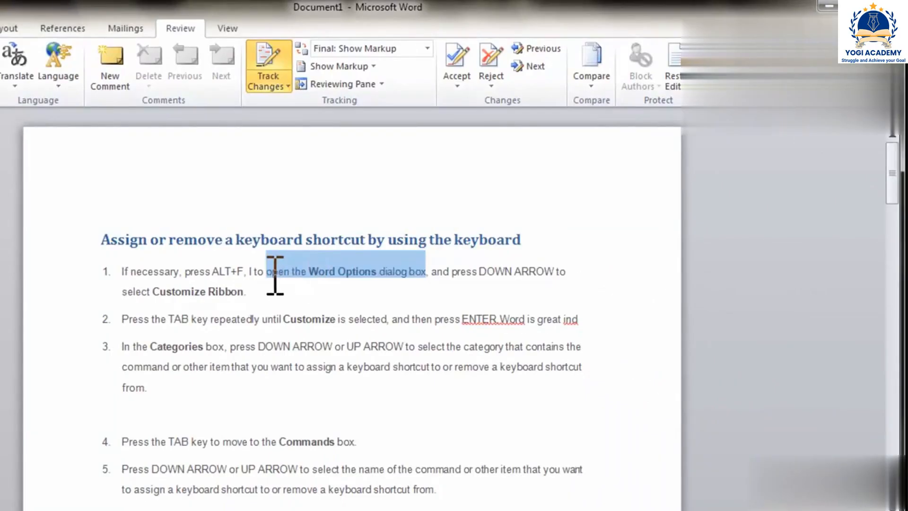
key(Delete)
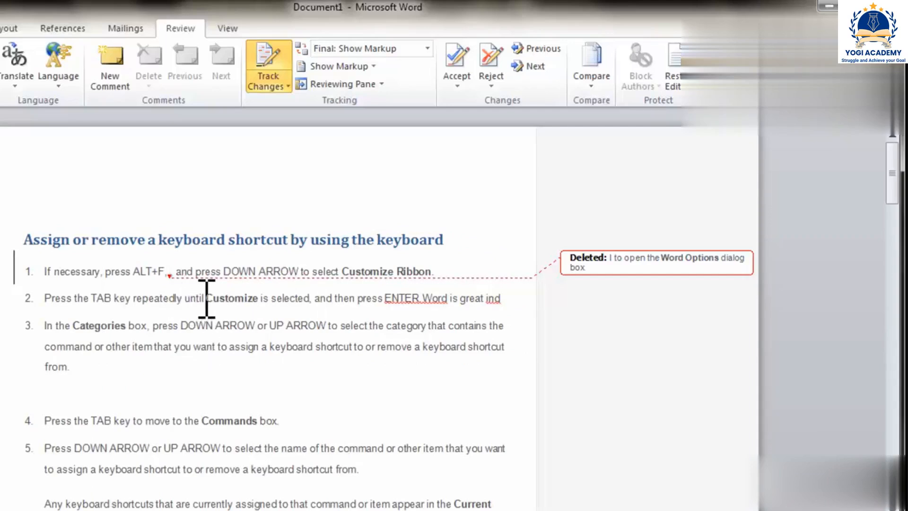
Format "until Customize" in the second list item as italic with an orange font colour.
drag(207, 298, 252, 299)
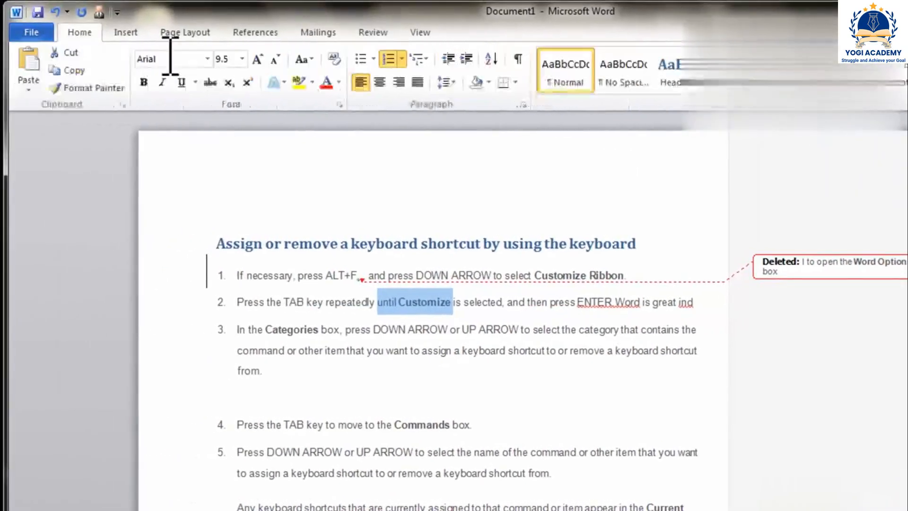
click(163, 82)
click(339, 81)
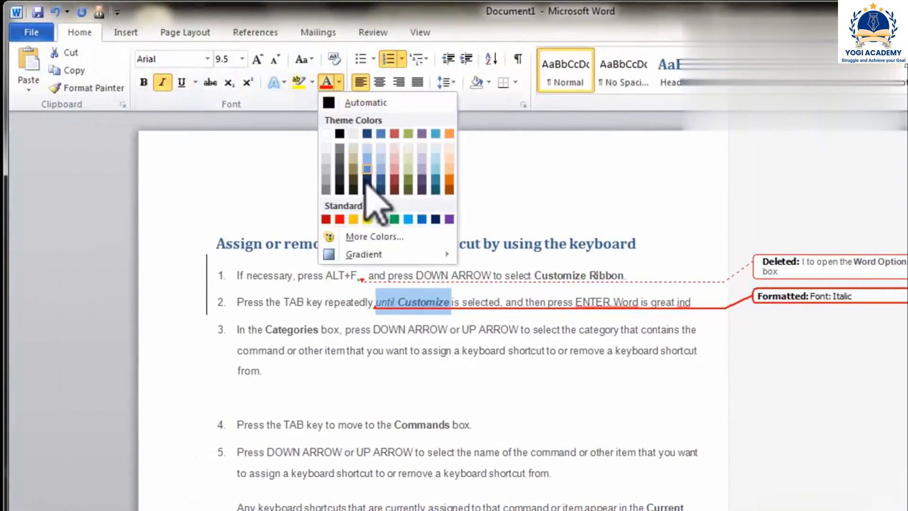
click(354, 219)
click(446, 410)
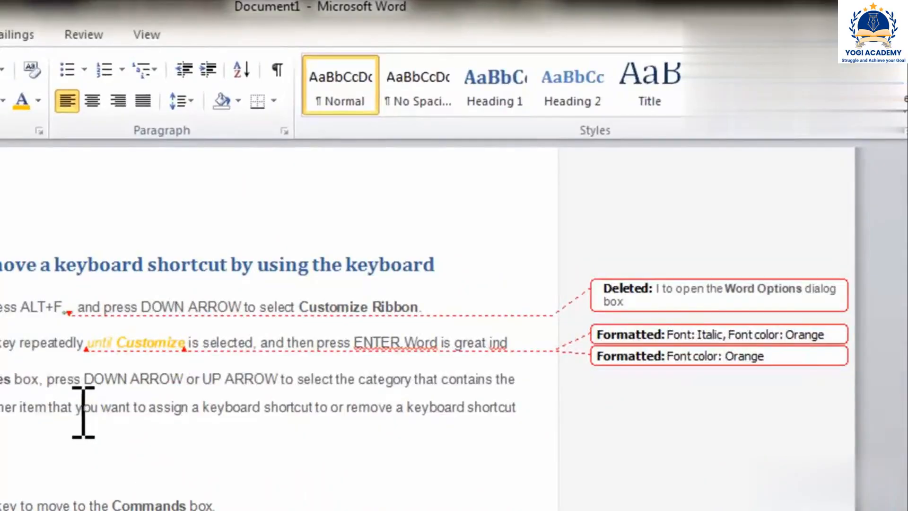
Insert "this is new line added Interpretation" before "you want to assign" in the third list item.
click(83, 412)
text(this)
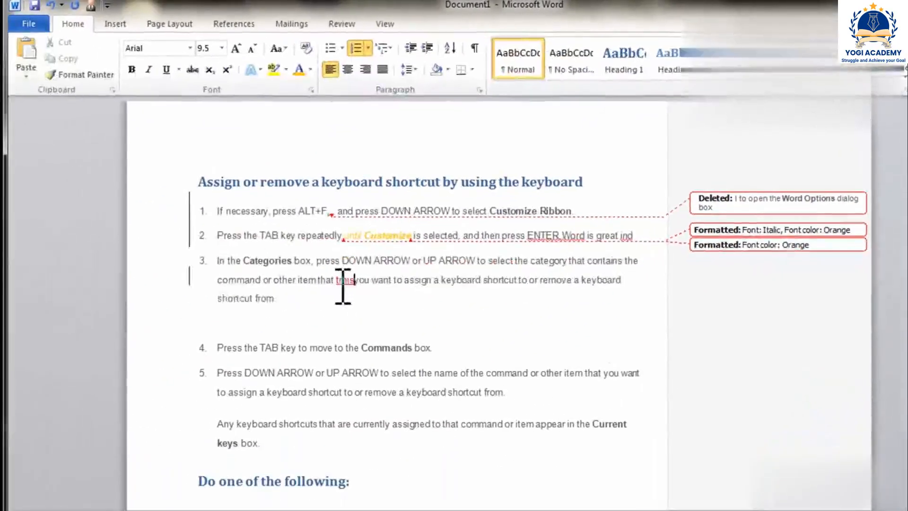
key(BackSpace)
key(BackSpace)
key(BackSpace)
key(BackSpace)
text(tabl)
key(BackSpace)
key(BackSpace)
key(BackSpace)
key(BackSpace)
text(this is new line )
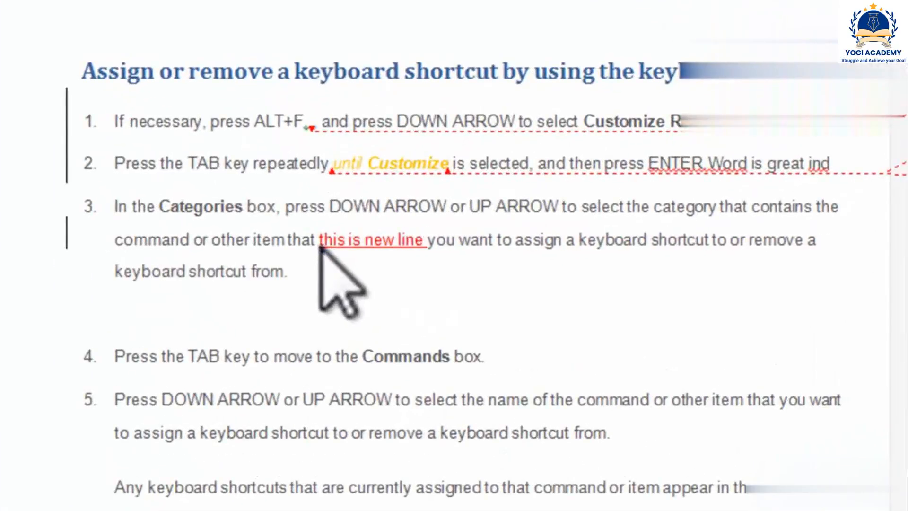
text(added Interpretation doc)
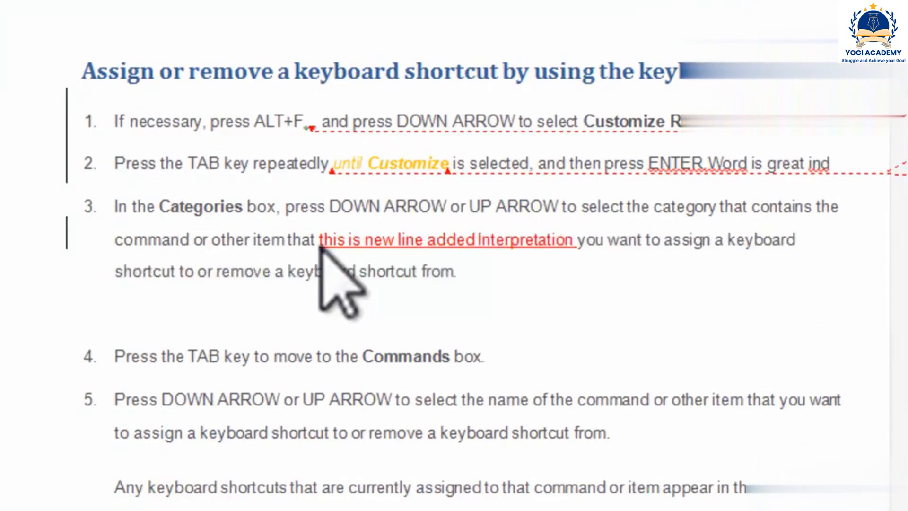
key(BackSpace)
key(BackSpace)
key(BackSpace)
key(BackSpace)
key(BackSpace)
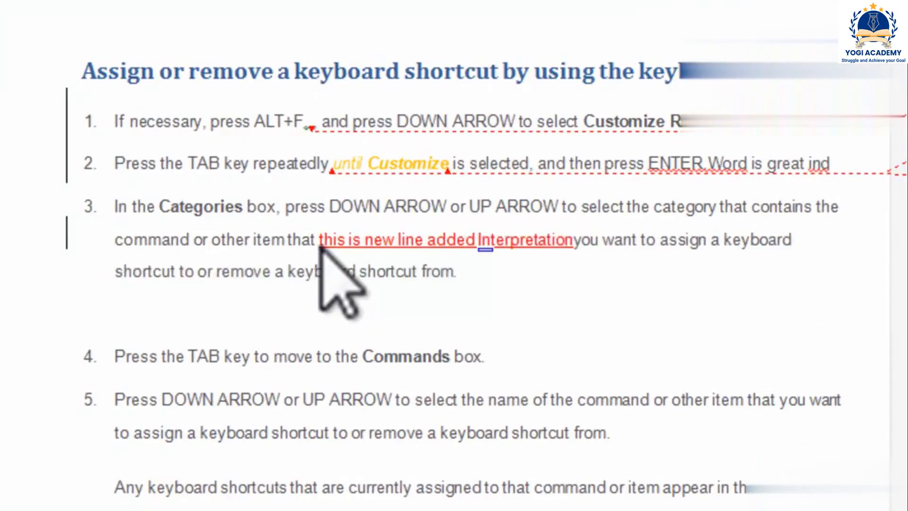
text(n)
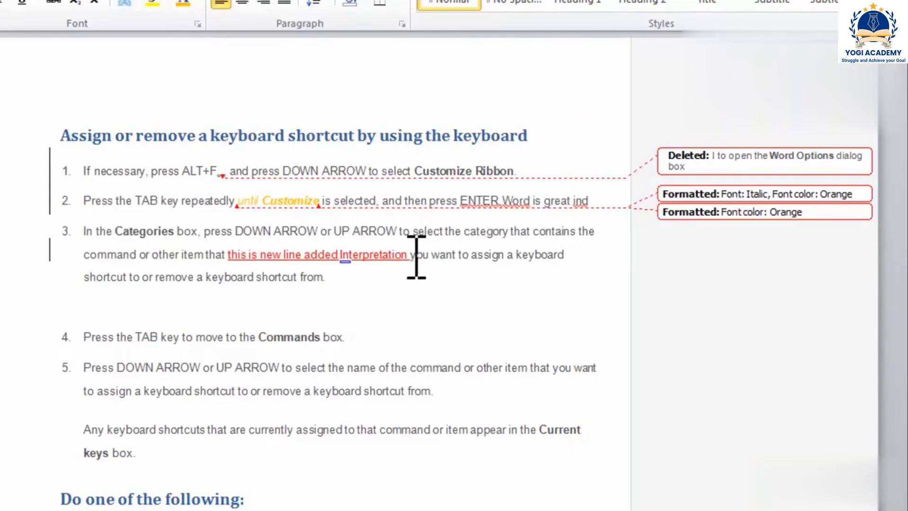
Turn off Track Changes for the document.
key(alt+r)
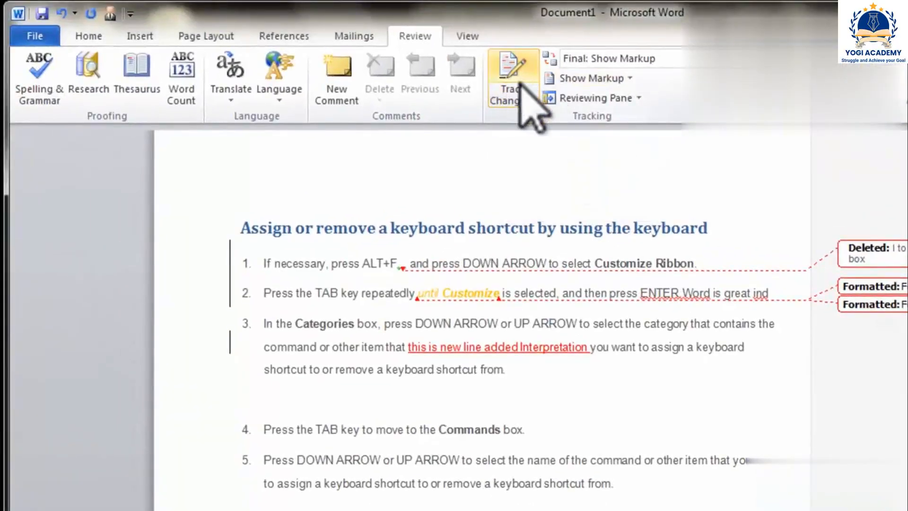
click(519, 99)
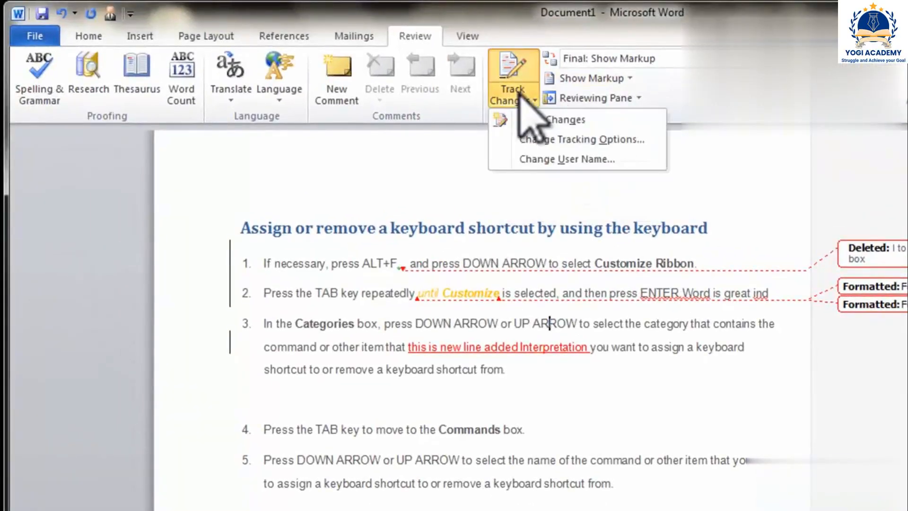
click(619, 58)
click(625, 78)
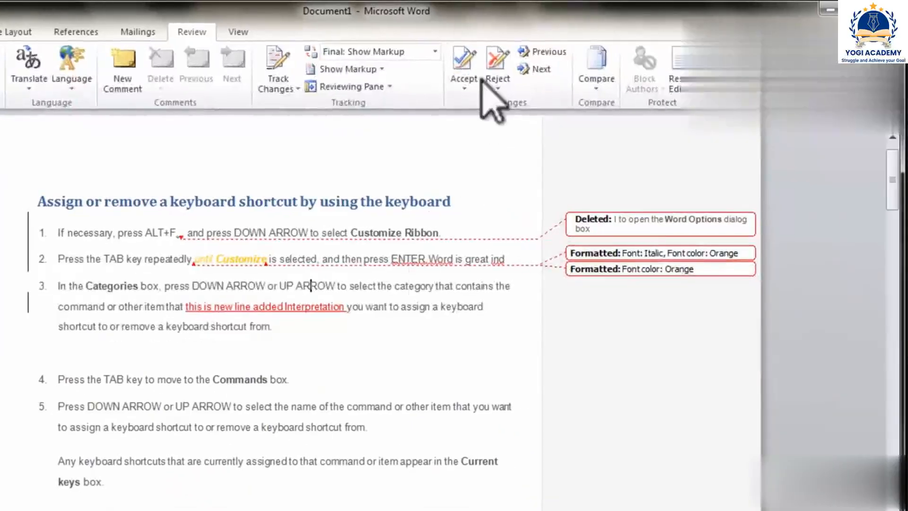
Compare the Final, Original: Show Markup and Original review displays, and return to Final: Show Markup.
click(677, 59)
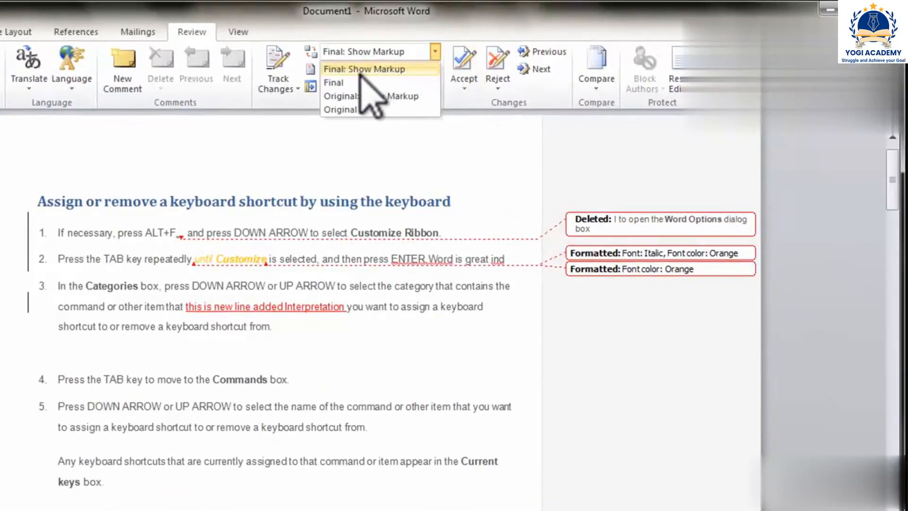
click(349, 83)
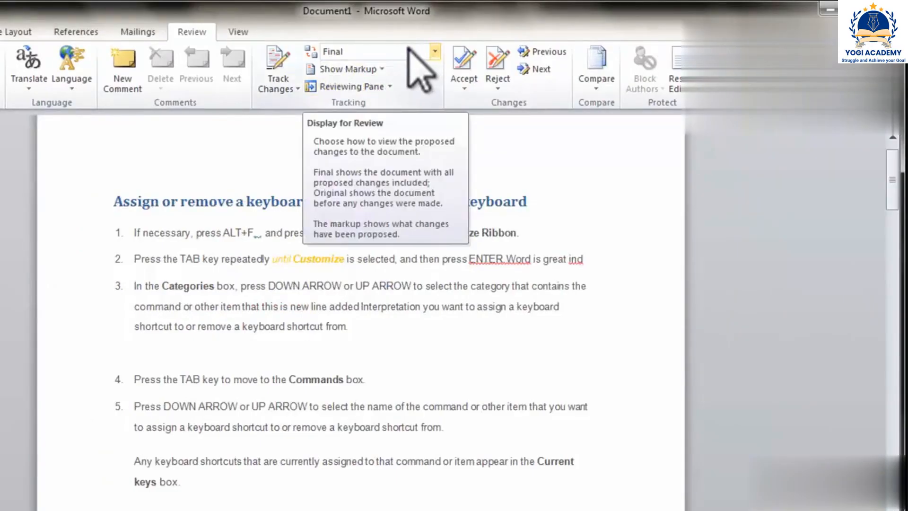
click(408, 51)
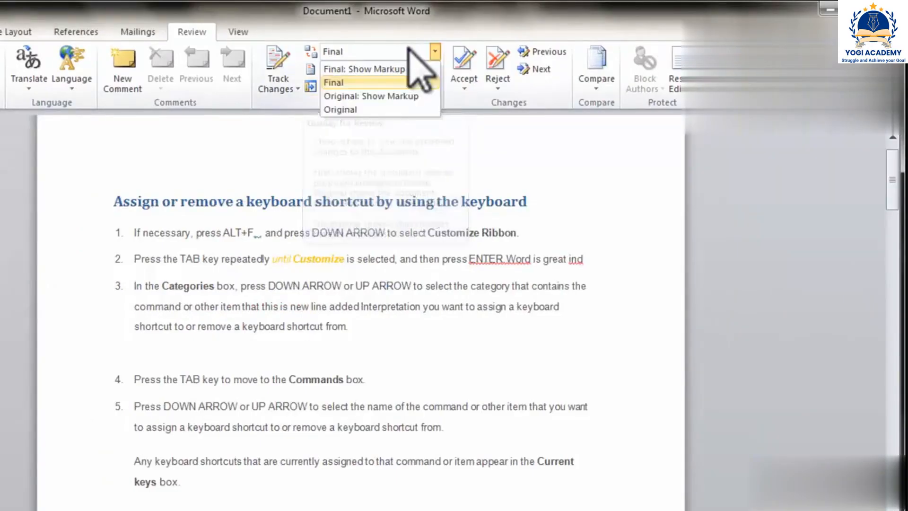
click(381, 95)
click(402, 52)
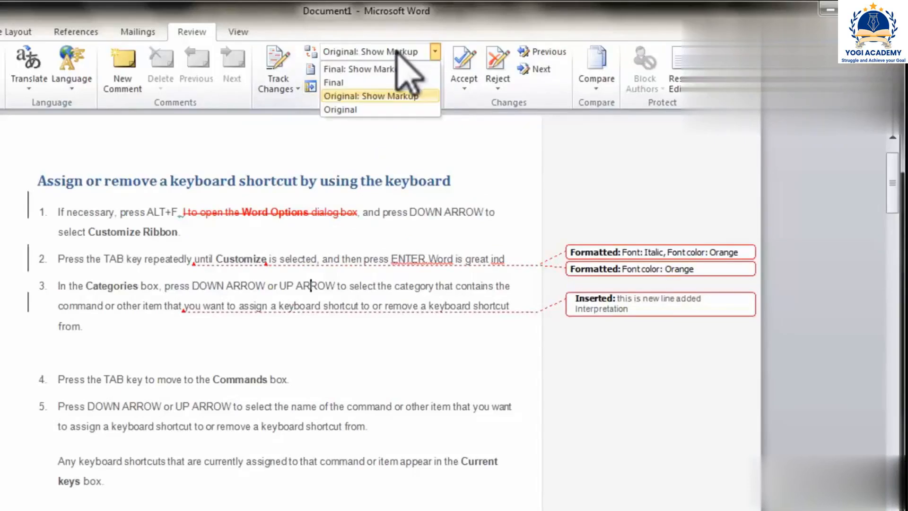
click(381, 109)
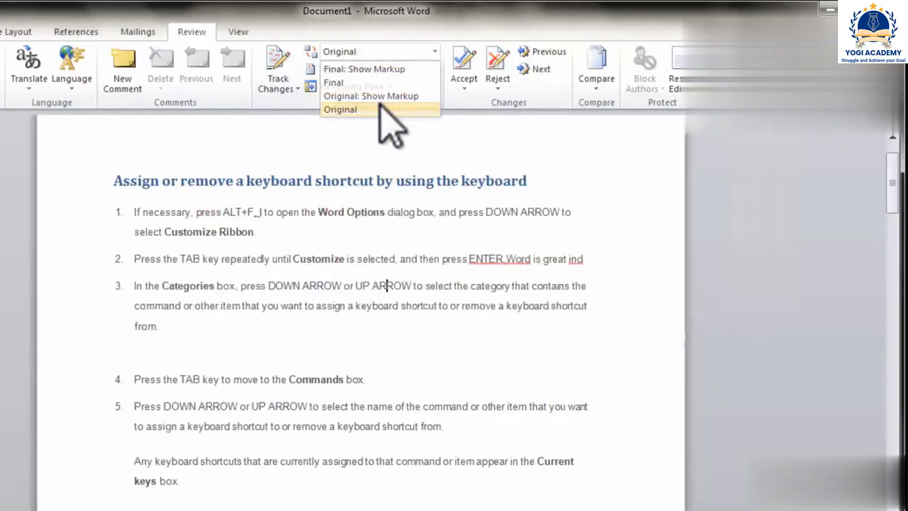
click(401, 52)
click(374, 69)
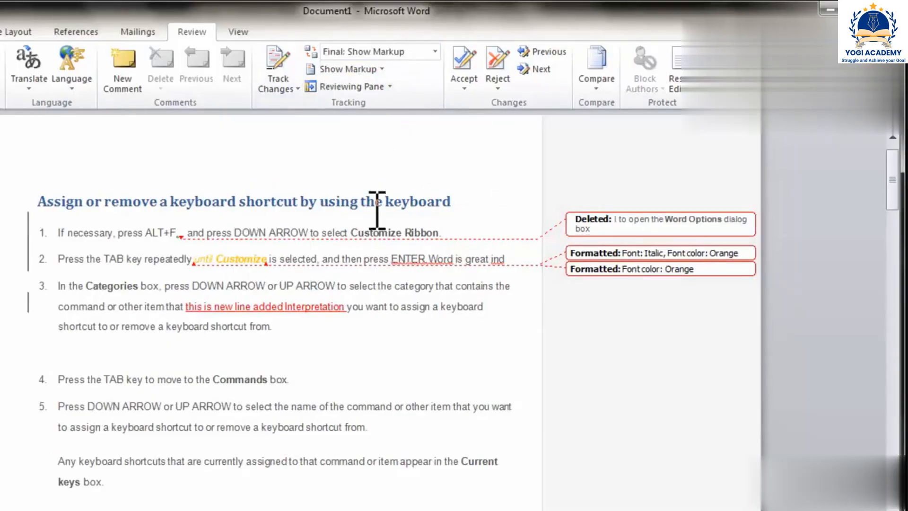
Hide the Comments, Ink, Insertions and Deletions, and Formatting markup in the document.
click(379, 71)
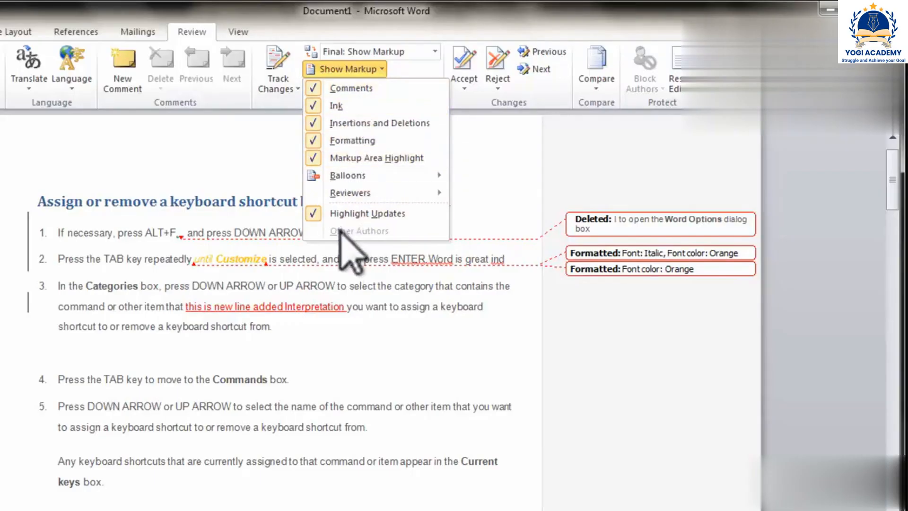
key(Escape)
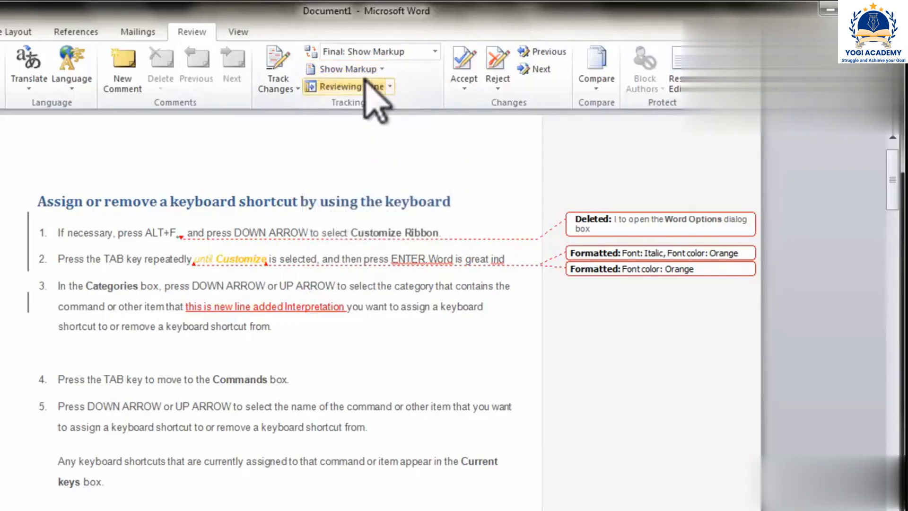
click(349, 69)
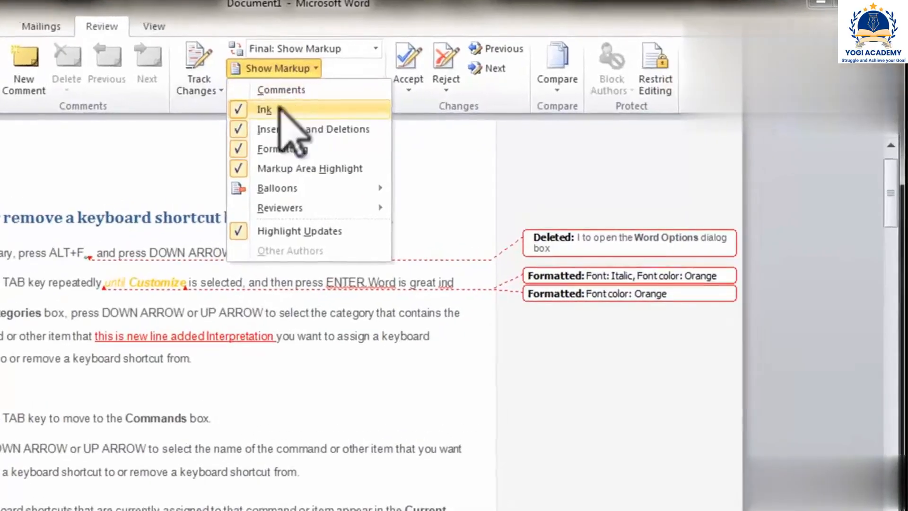
click(274, 110)
click(274, 68)
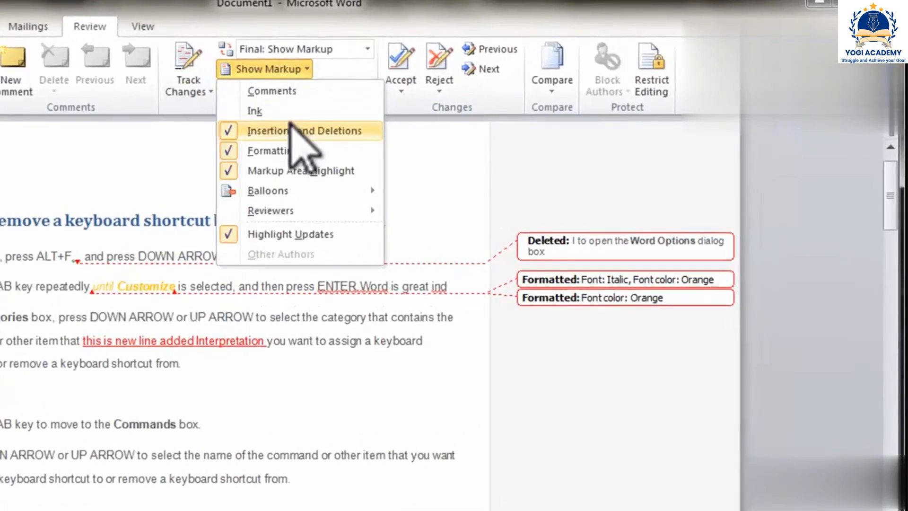
click(293, 129)
click(216, 79)
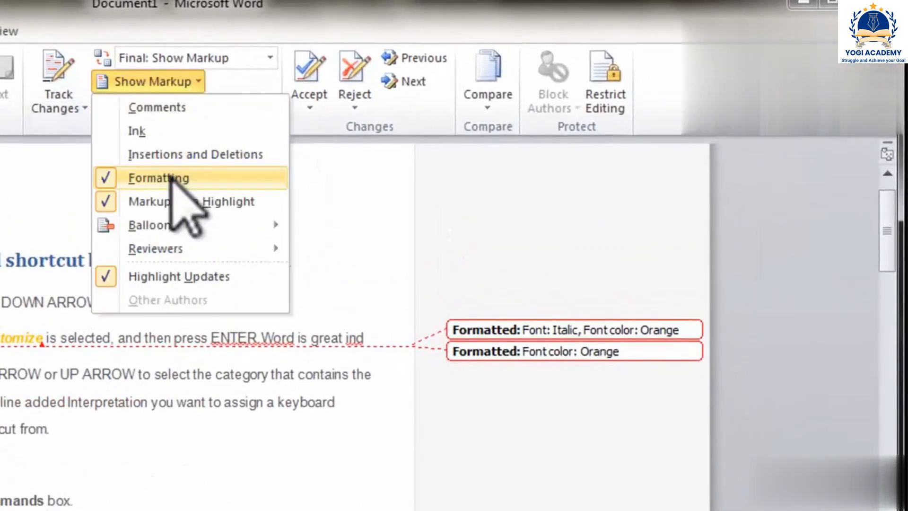
click(199, 179)
click(191, 83)
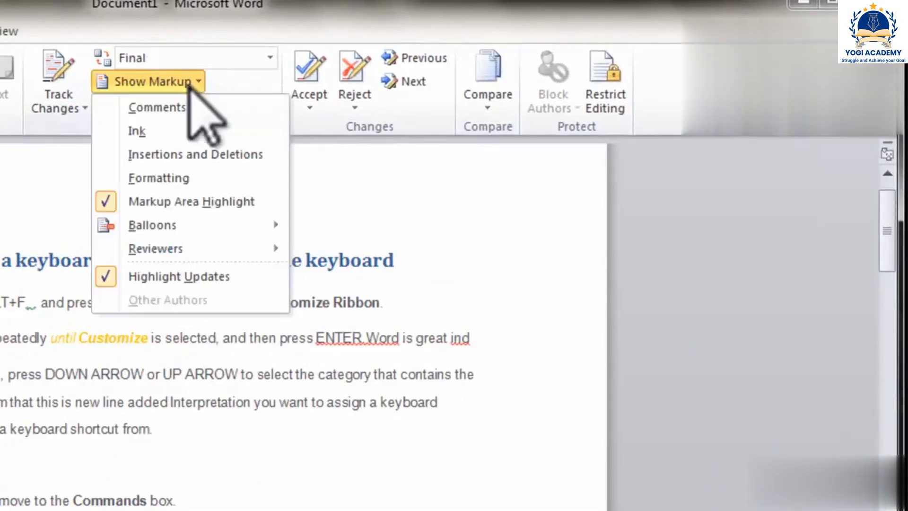
Show the Formatting and the Insertions and Deletions markup again.
click(107, 176)
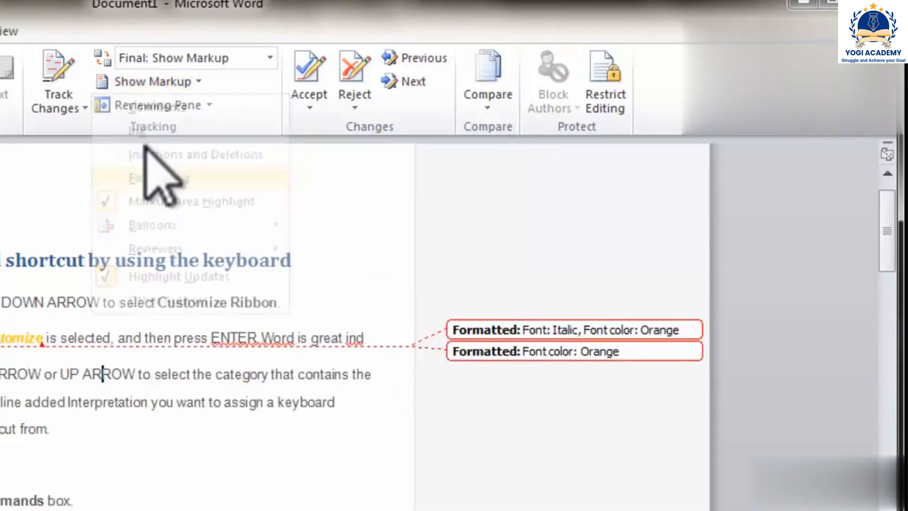
click(175, 83)
click(275, 168)
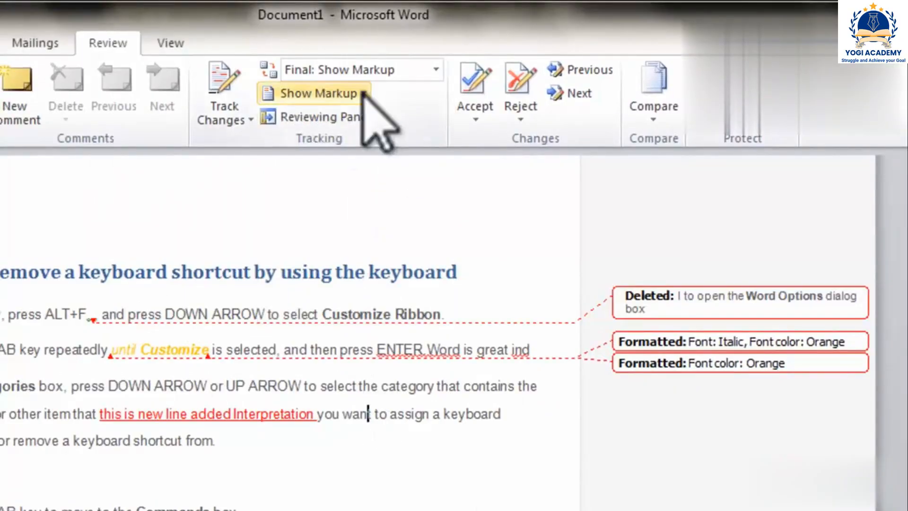
Open the Reviewing Pane and examine the deleted, formatted and inserted entries under the main document changes.
click(321, 116)
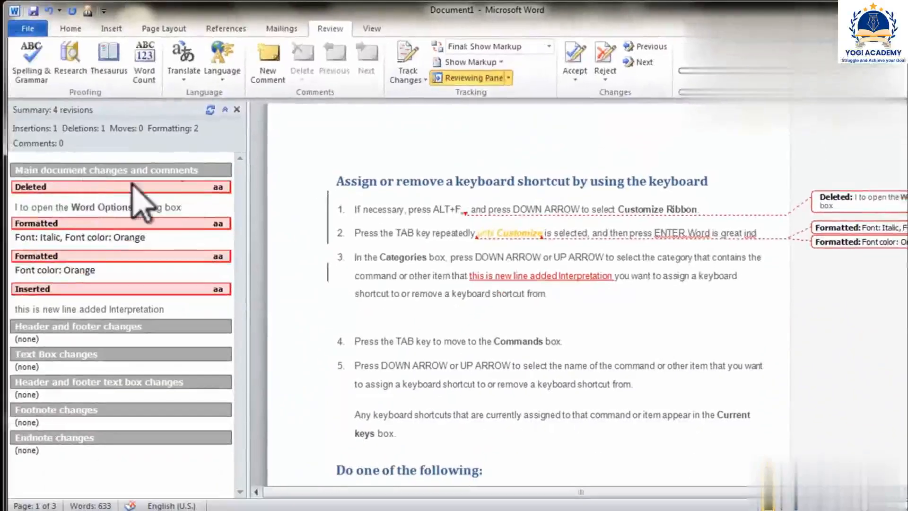
click(89, 235)
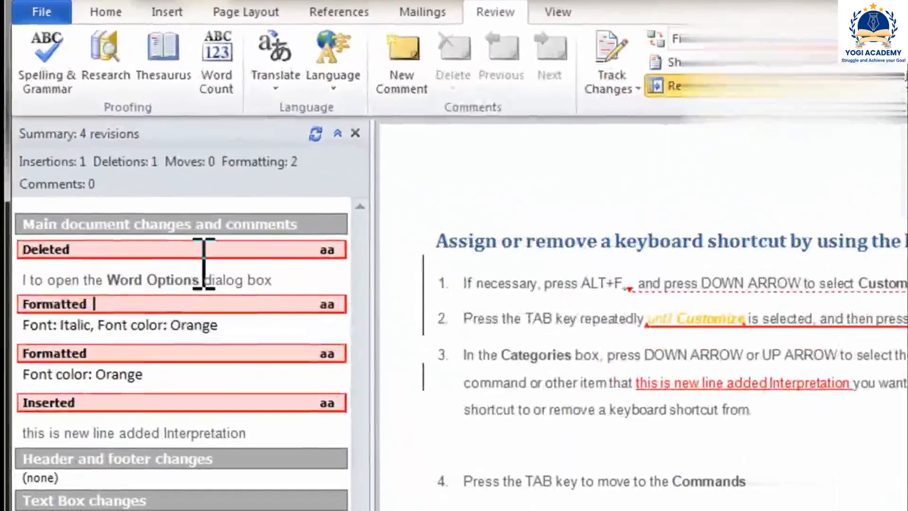
click(169, 426)
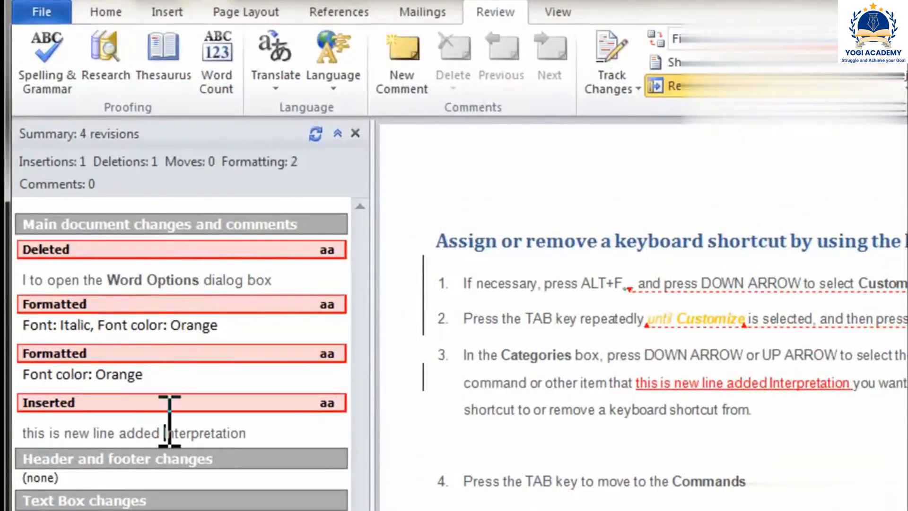
click(75, 256)
click(63, 326)
click(61, 404)
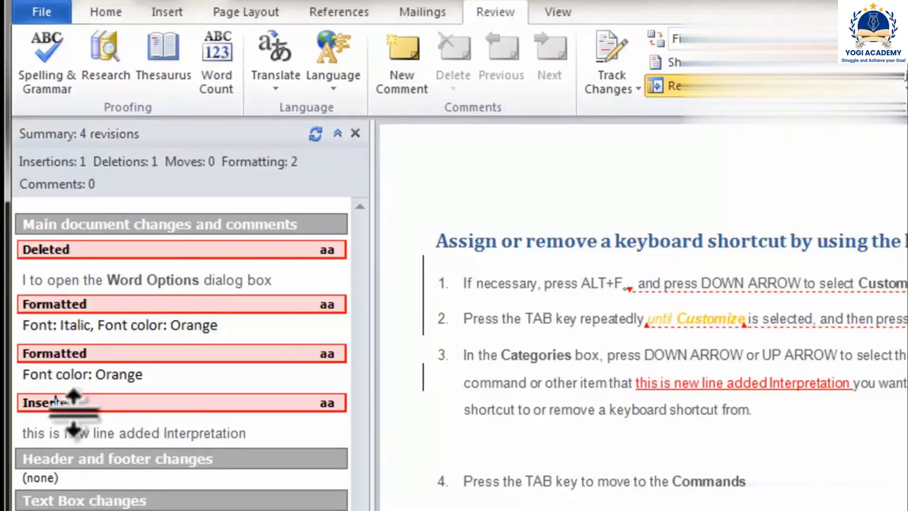
scroll(458, 320, up, 1)
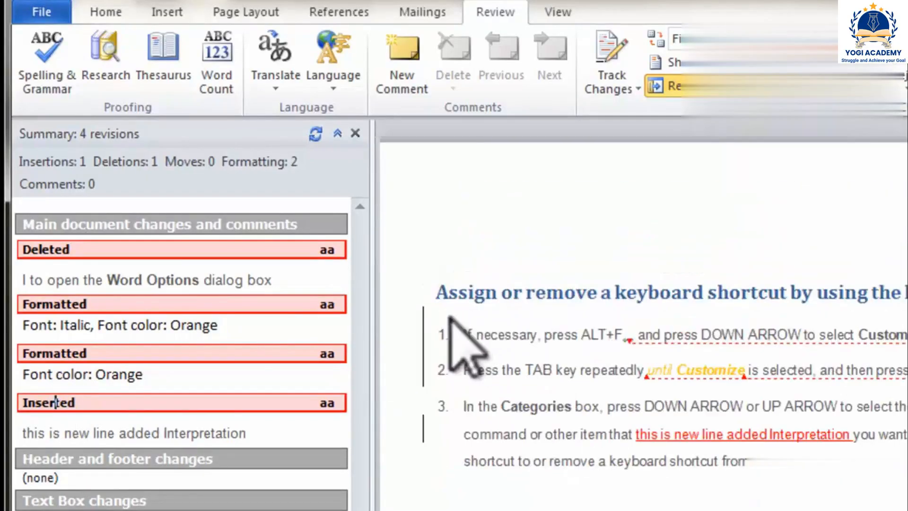
click(66, 305)
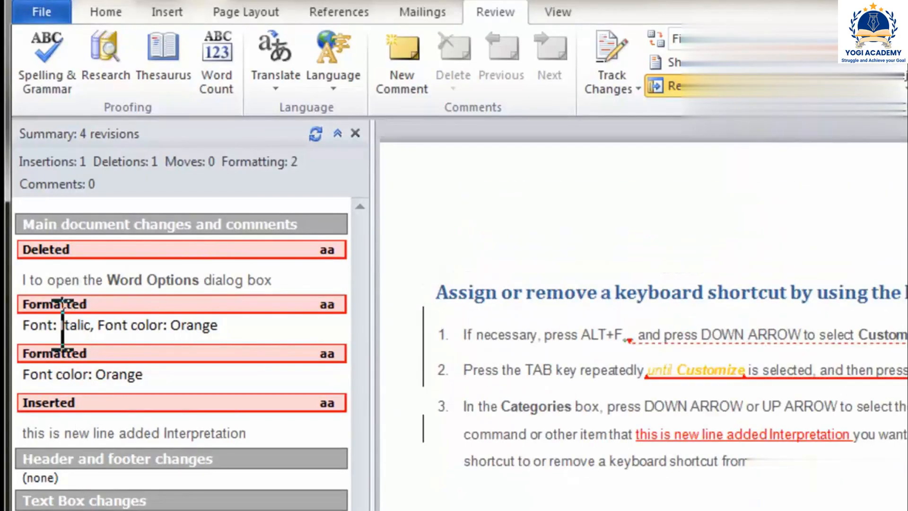
Examine the Inserted entry among the main document changes and close the Reviewing Pane.
click(61, 402)
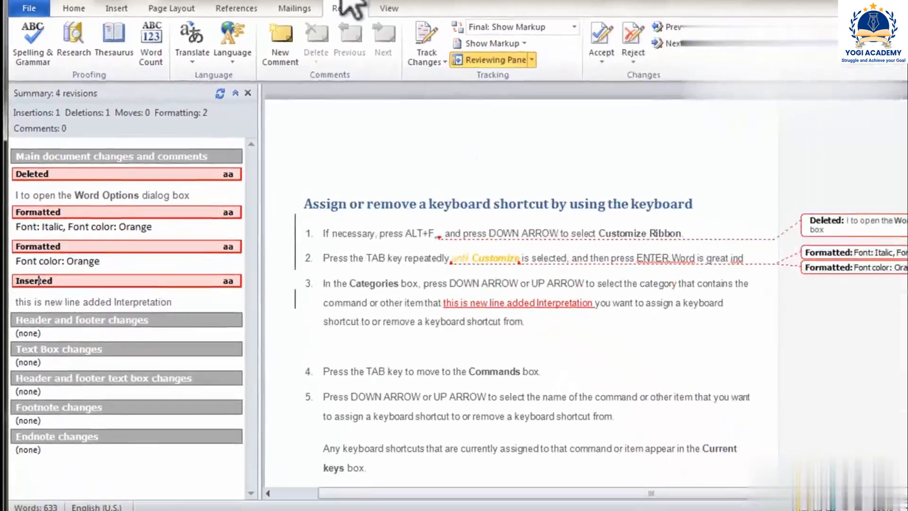
click(489, 59)
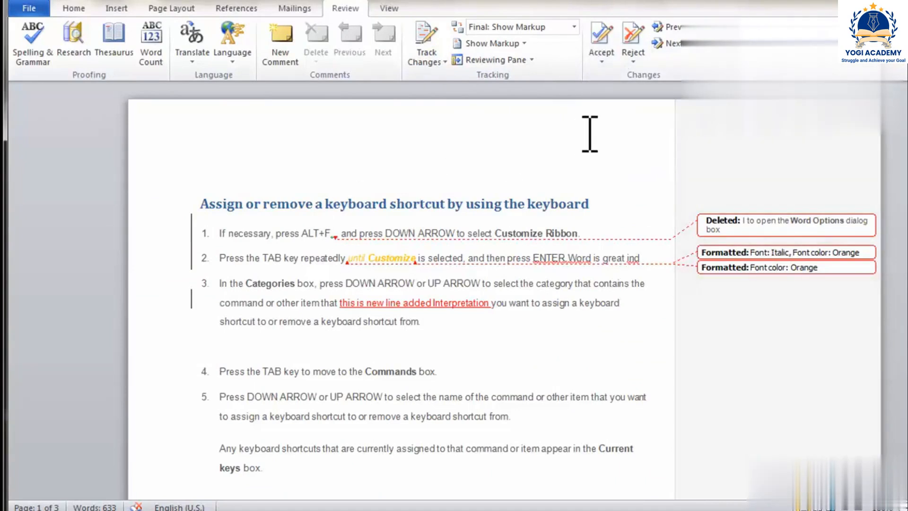
Accept the tracked deletion, the two formatting changes and the insertion one at a time.
click(598, 43)
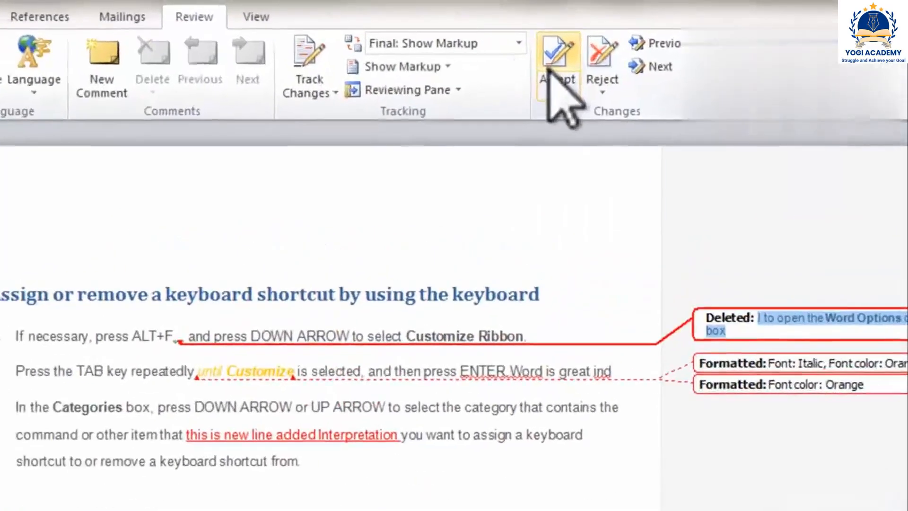
click(589, 47)
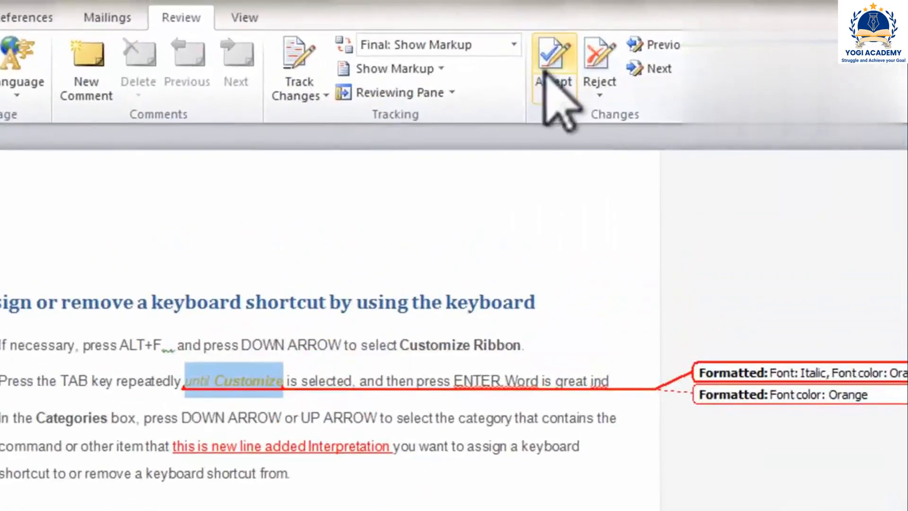
click(544, 72)
click(544, 72)
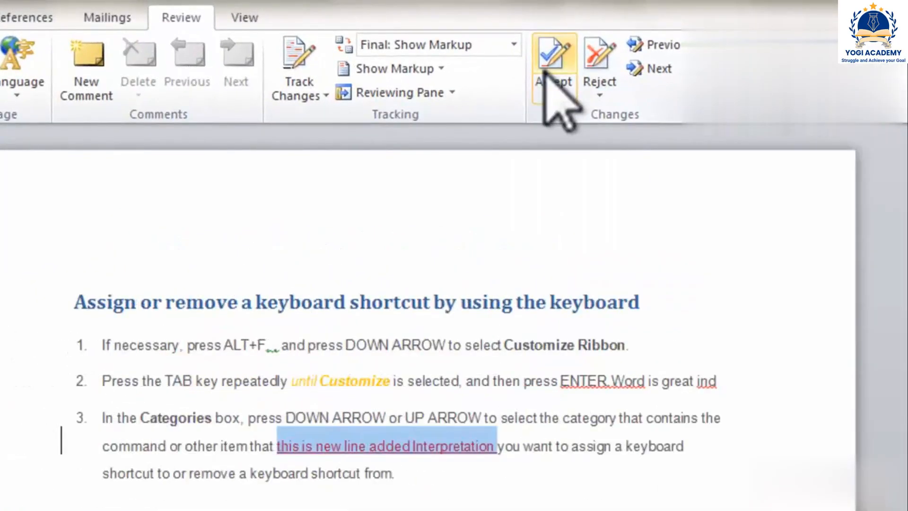
click(544, 72)
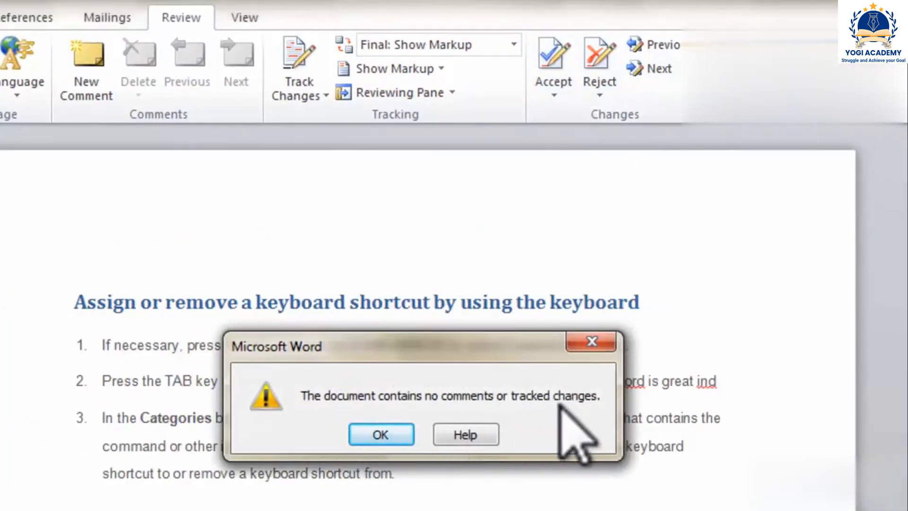
click(388, 433)
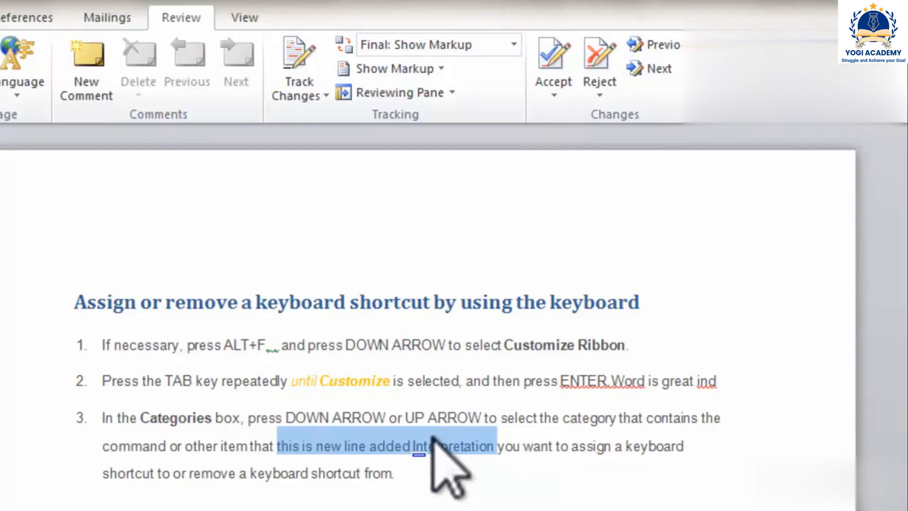
Undo the acceptance of all the tracked changes and deselect the deleted text.
key(ctrl+z)
key(ctrl+z)
key(ctrl+z)
key(ctrl+z)
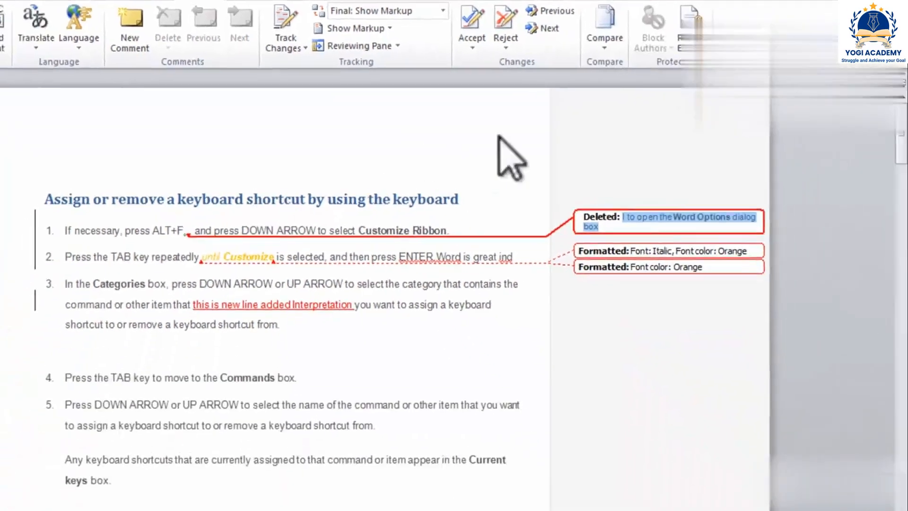
click(623, 230)
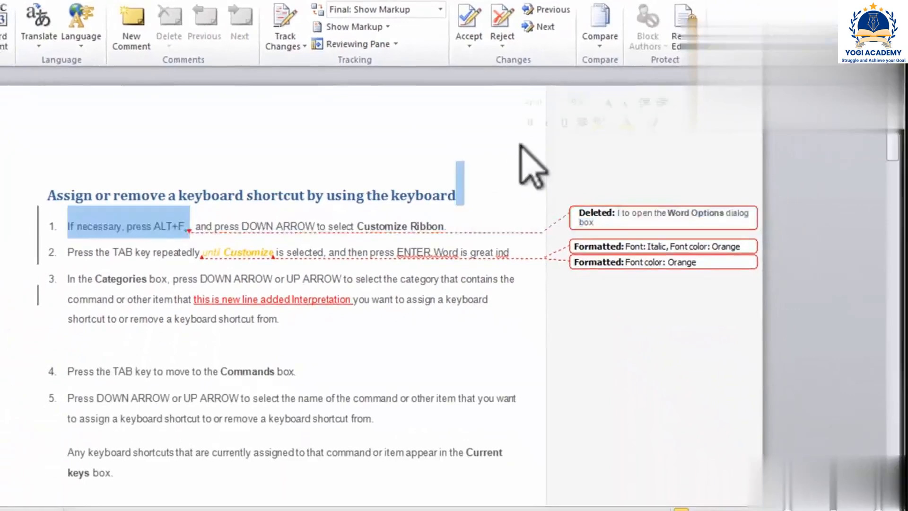
Reject the tracked deletion, the two formatting changes and the insertion one at a time.
click(500, 22)
click(500, 22)
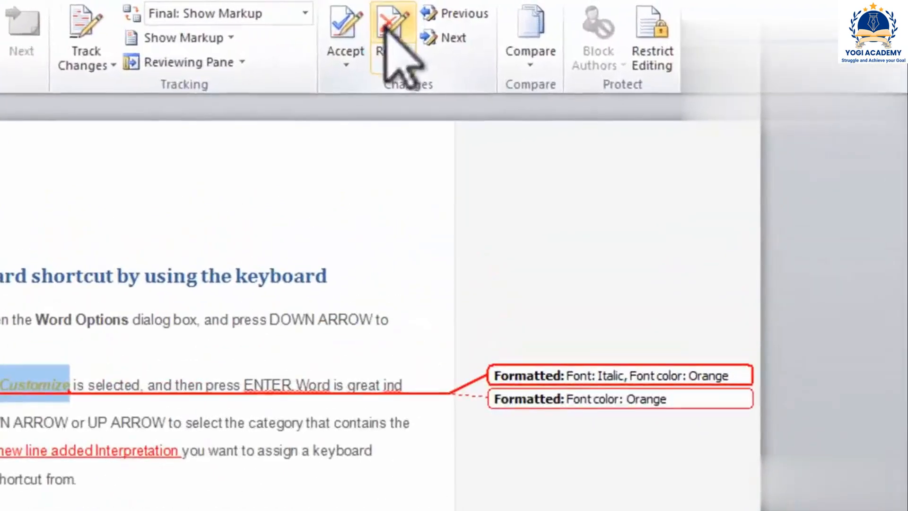
click(385, 28)
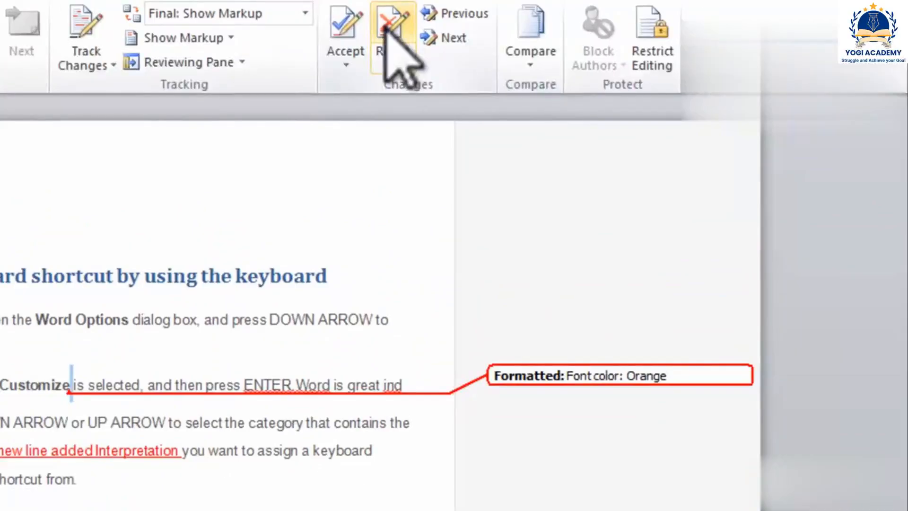
click(385, 27)
click(384, 28)
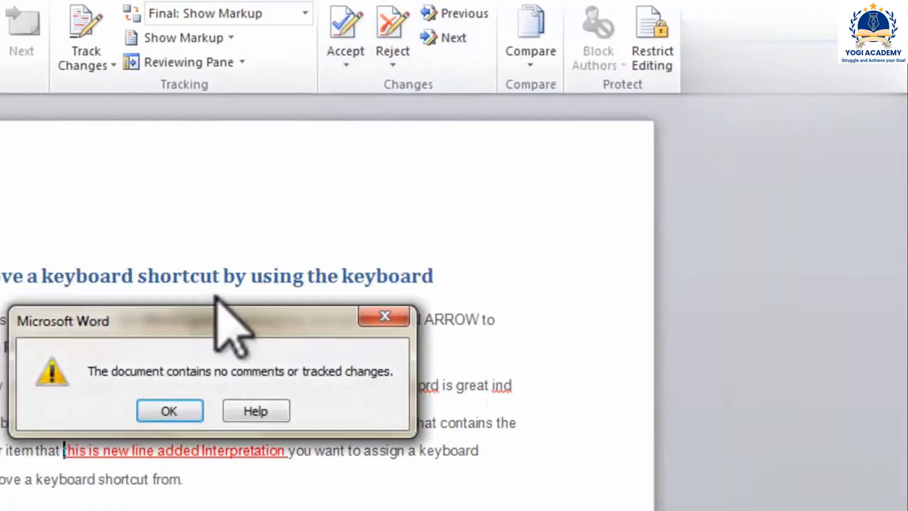
click(194, 409)
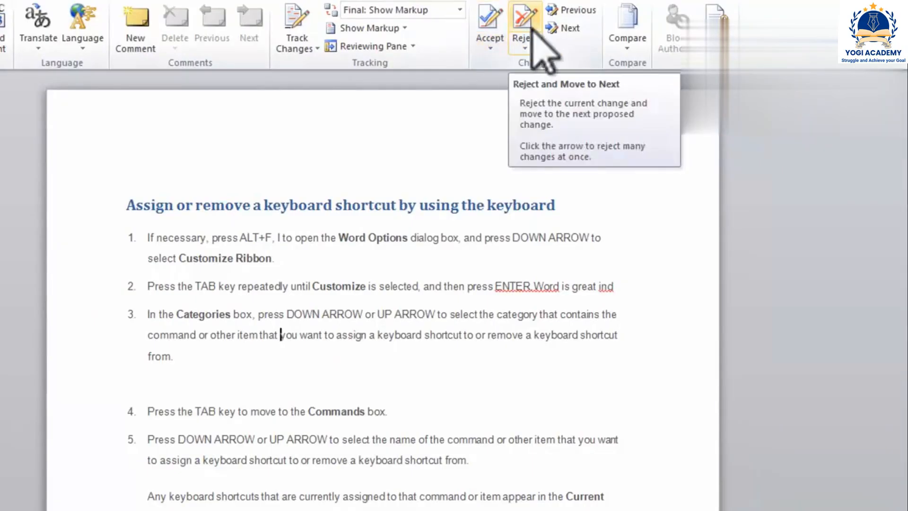
Undo the rejection of the tracked changes and place the cursor in the first list item.
key(ctrl+z)
key(ctrl+z)
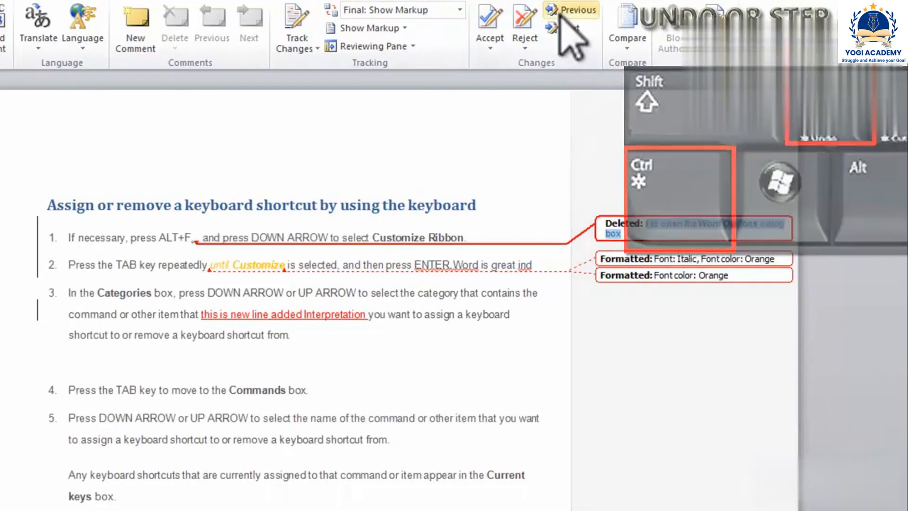
click(358, 230)
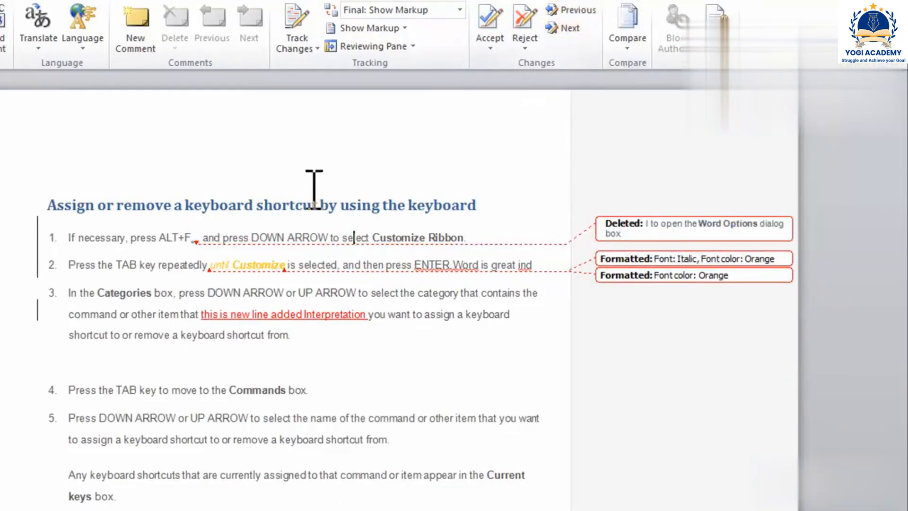
Move forward and backward through the tracked deletion and formatting changes with Next and Previous Change.
click(563, 32)
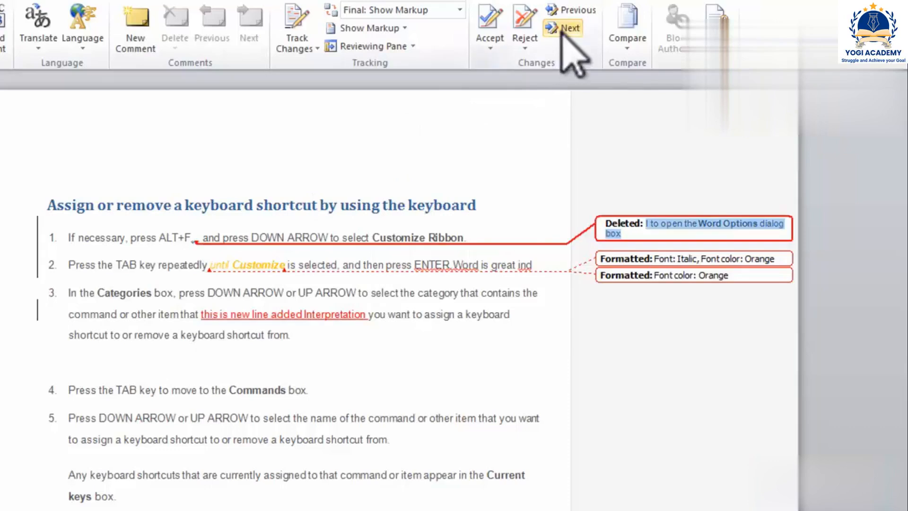
click(563, 31)
click(562, 31)
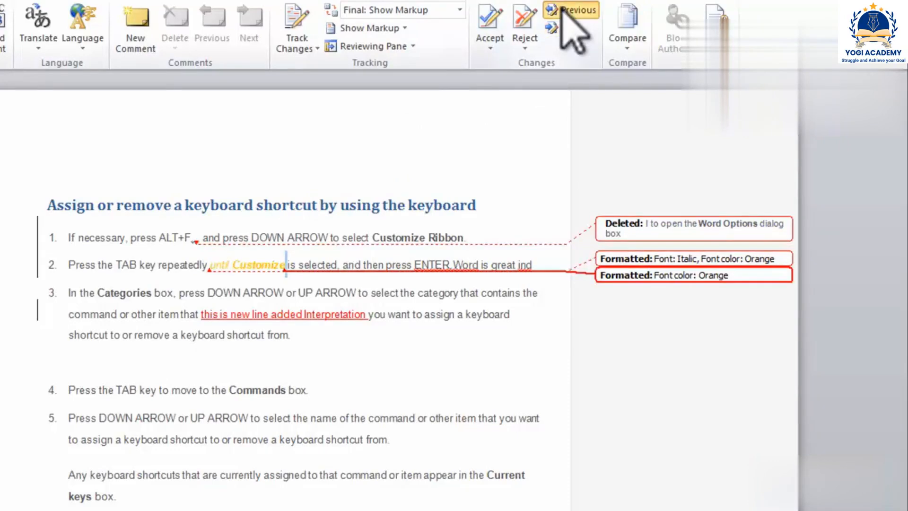
click(563, 9)
click(563, 9)
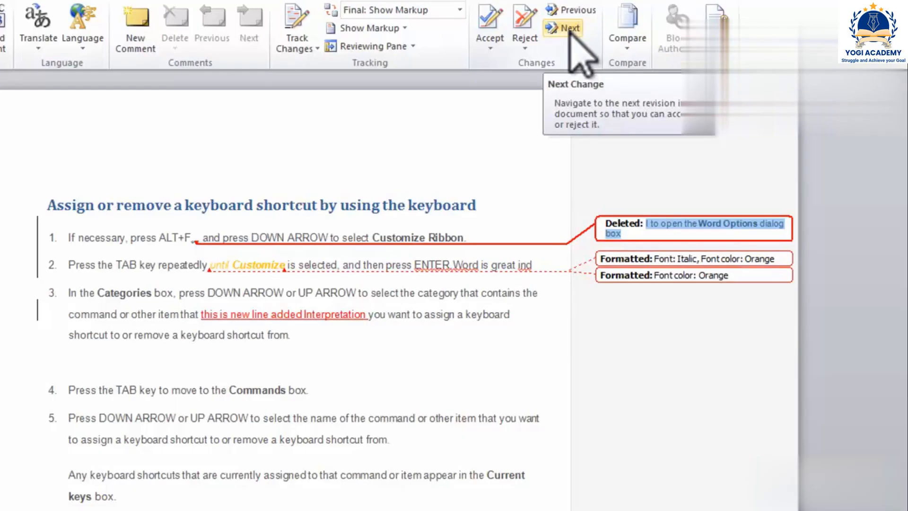
click(570, 33)
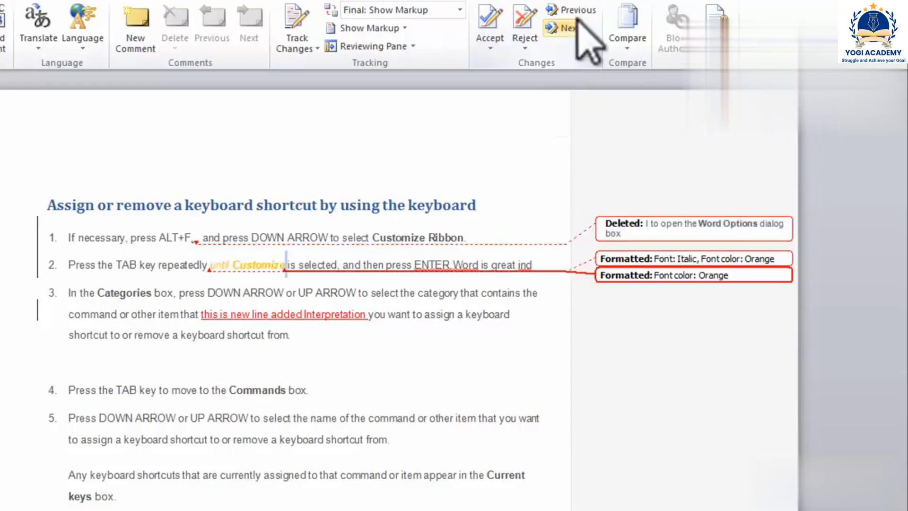
click(578, 11)
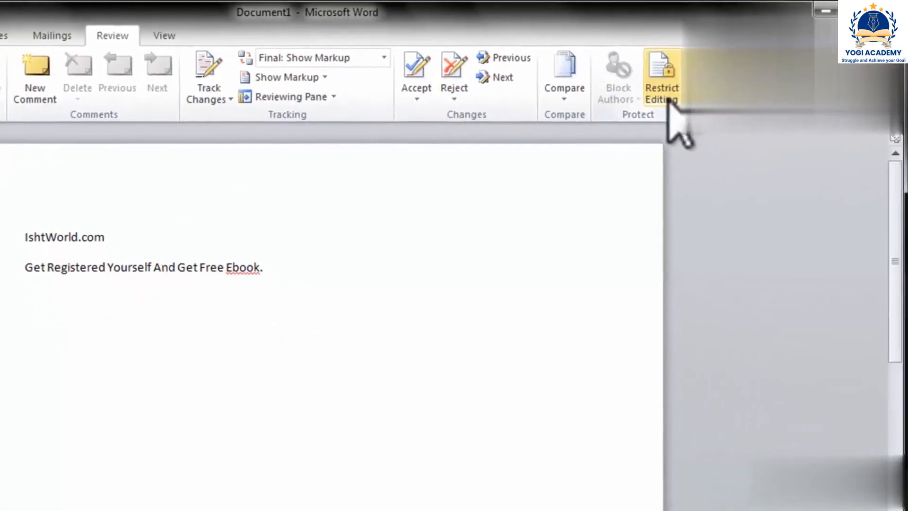
Turn on limiting formatting to a selection of styles under Restrict Editing and open its style settings.
click(665, 100)
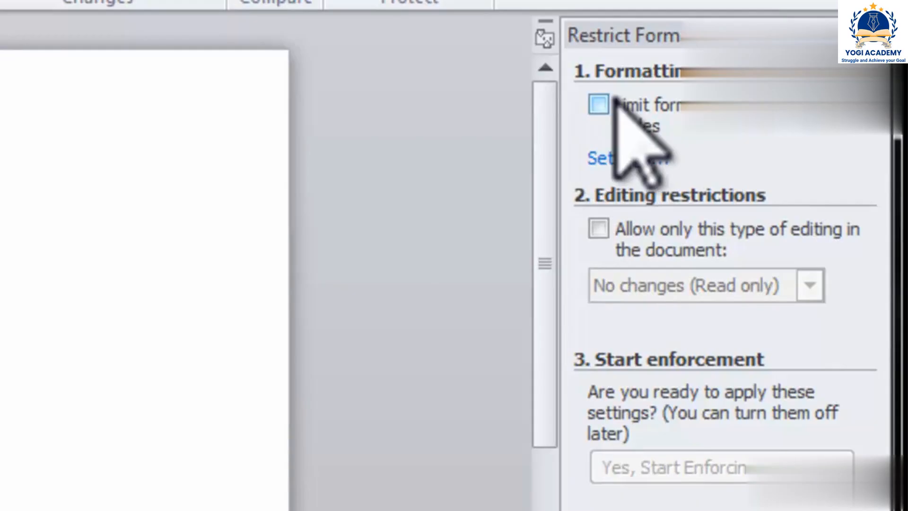
click(599, 105)
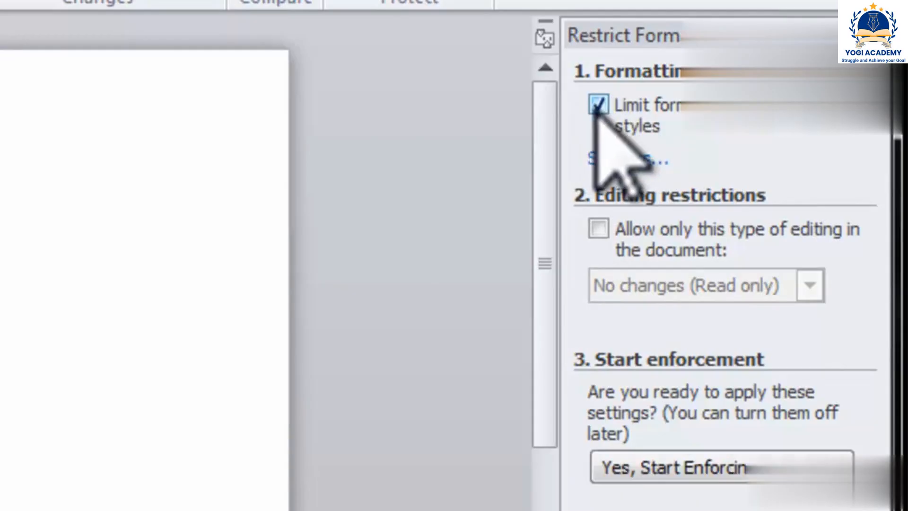
click(625, 160)
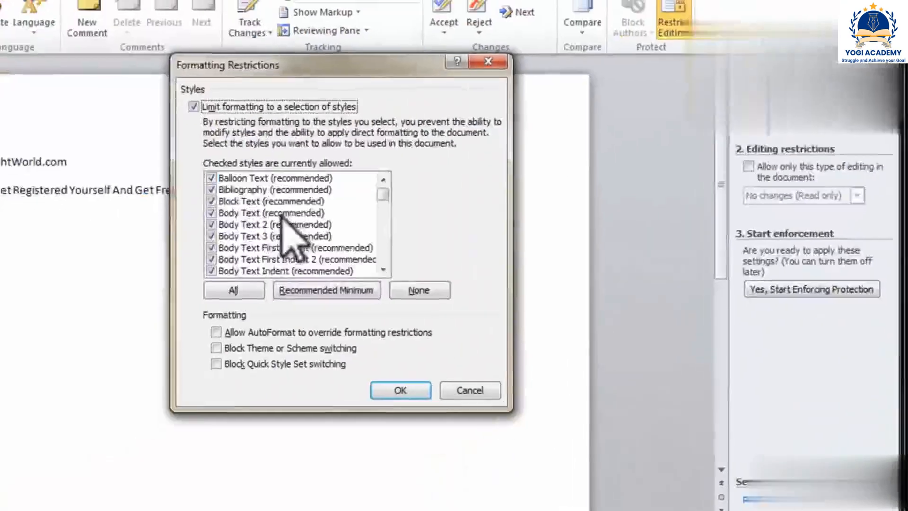
Keep the Header style disallowed in the formatting restrictions and apply them, removing formatting that is not allowed.
scroll(294, 227, down, 3)
scroll(294, 236, down, 7)
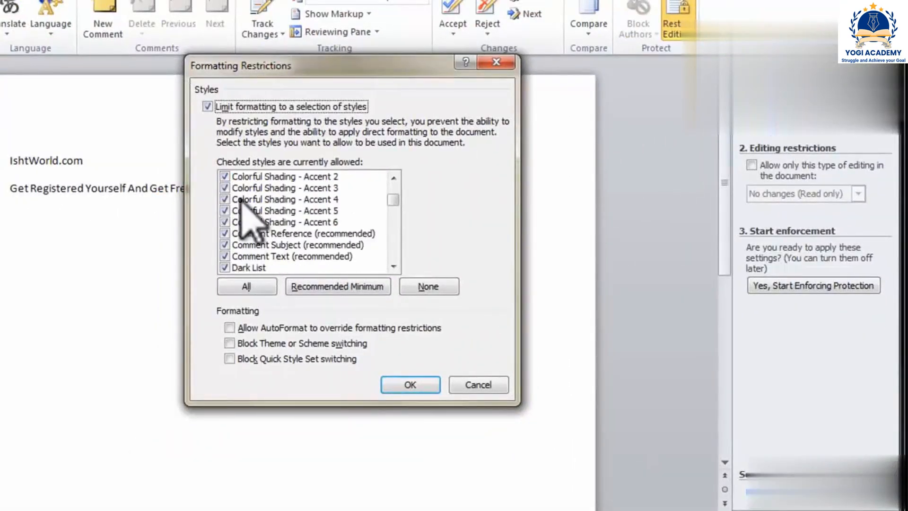
scroll(260, 223, down, 8)
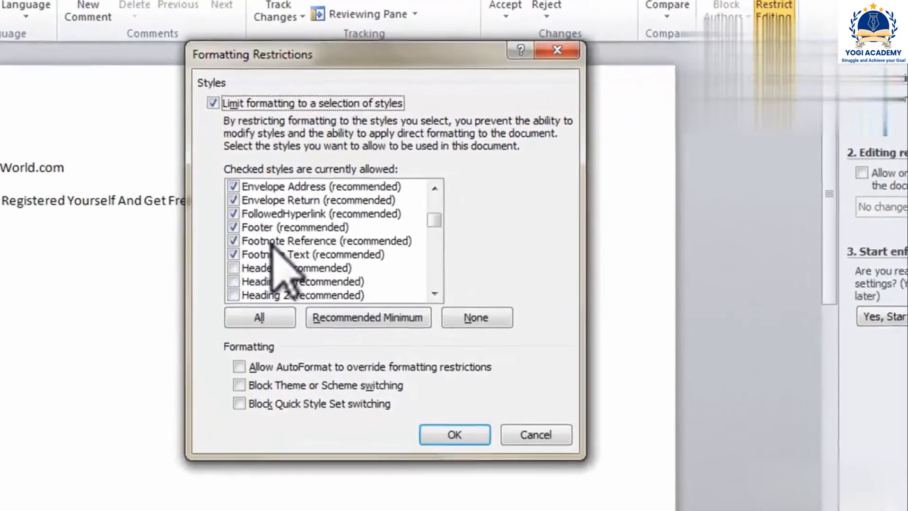
scroll(270, 239, down, 2)
scroll(265, 227, up, 1)
click(245, 233)
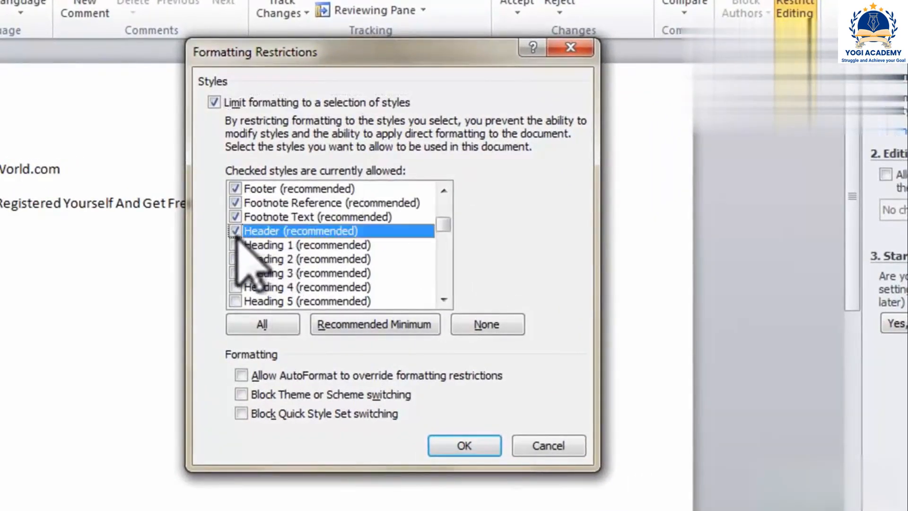
scroll(282, 269, down, 2)
scroll(284, 213, up, 1)
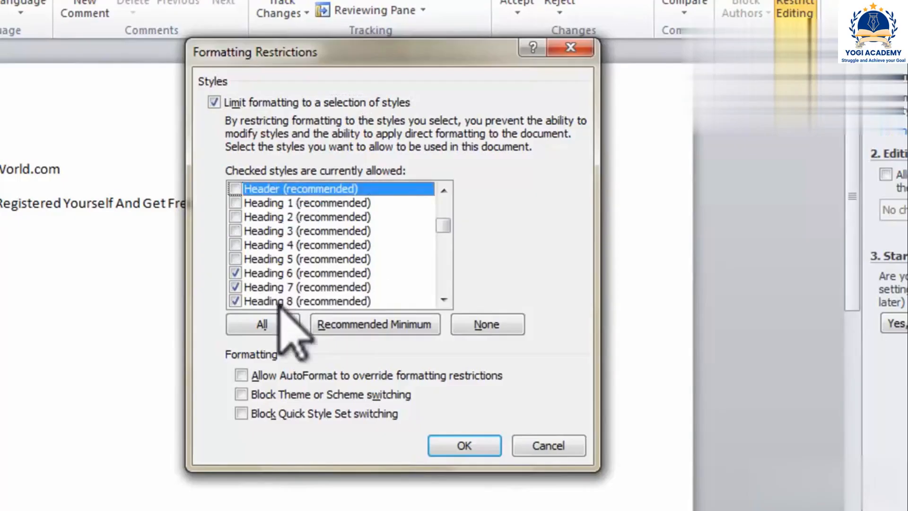
click(434, 439)
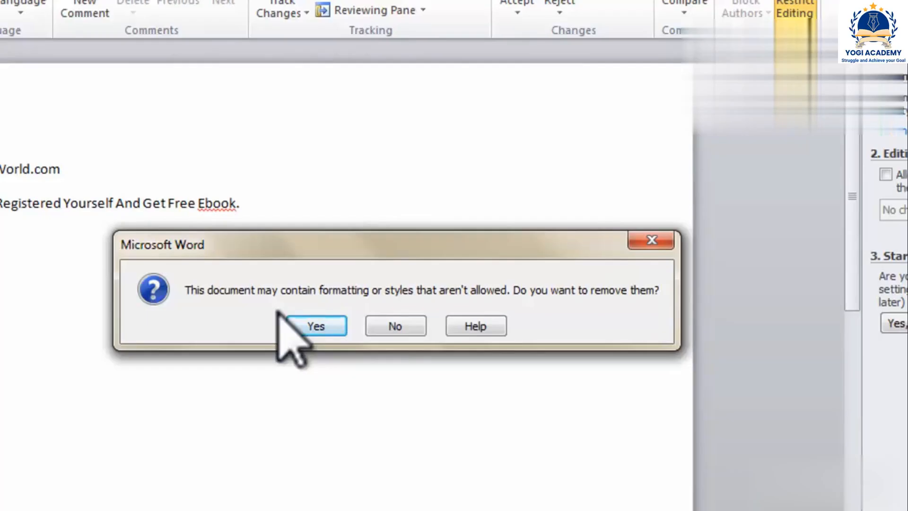
click(318, 325)
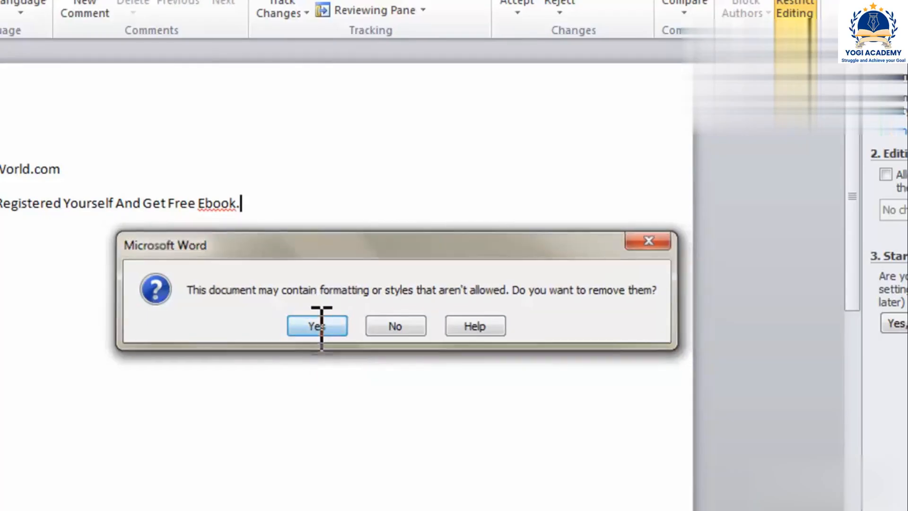
Add an empty line after the last sentence and start enforcing protection, entering and confirming the protection password.
key(Return)
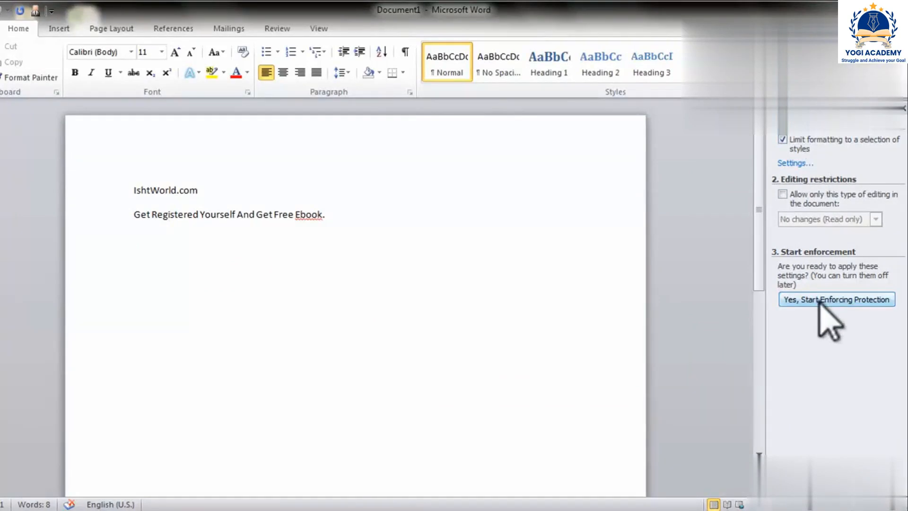
click(838, 301)
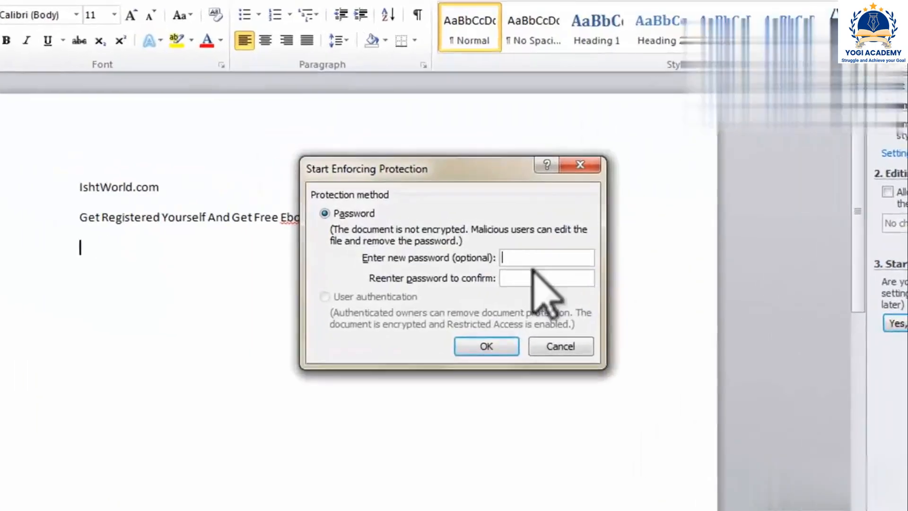
text(1)
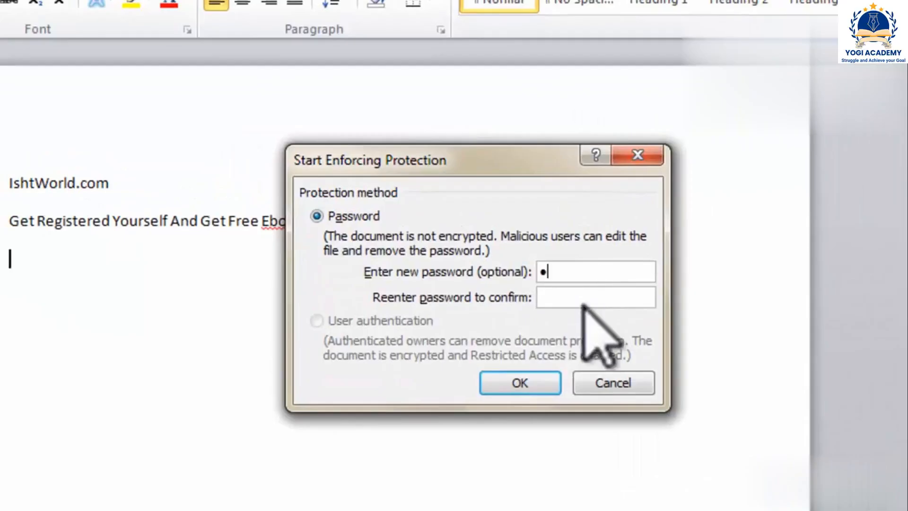
click(590, 303)
text(1)
click(535, 384)
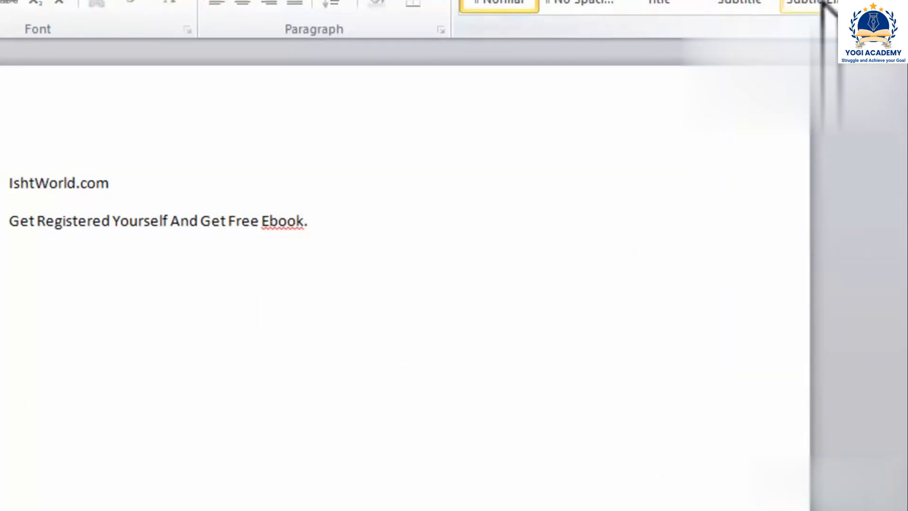
Examine which styles are available in the expanded Quick Styles gallery and close it.
click(828, 19)
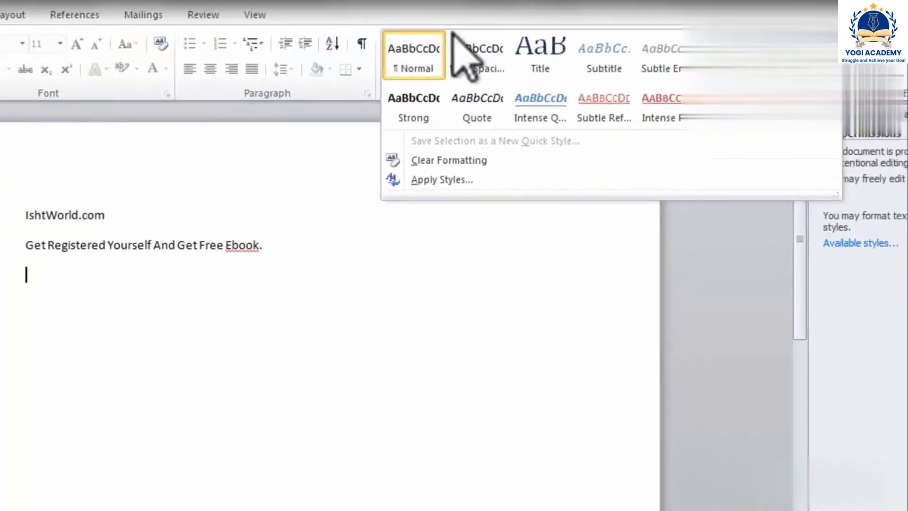
click(298, 263)
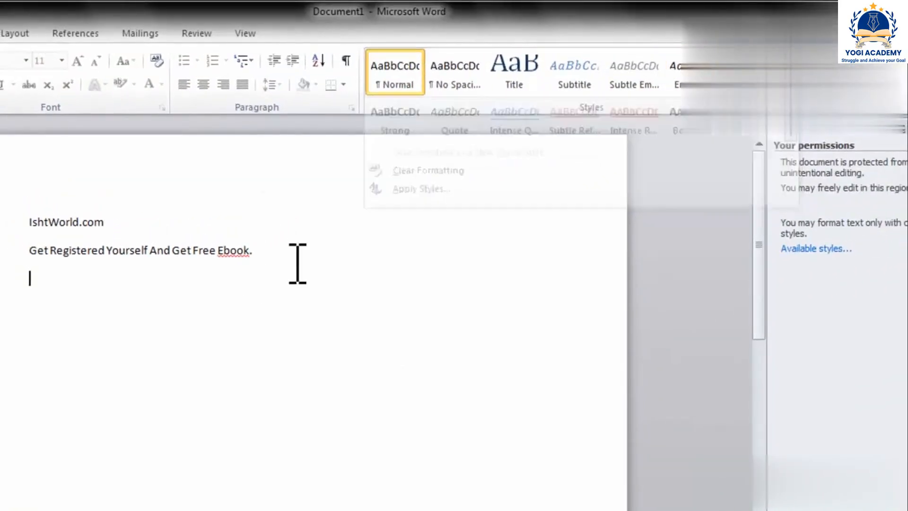
Select both text lines to check which formatting and styles can be applied, and clear the selection.
drag(298, 264, 29, 222)
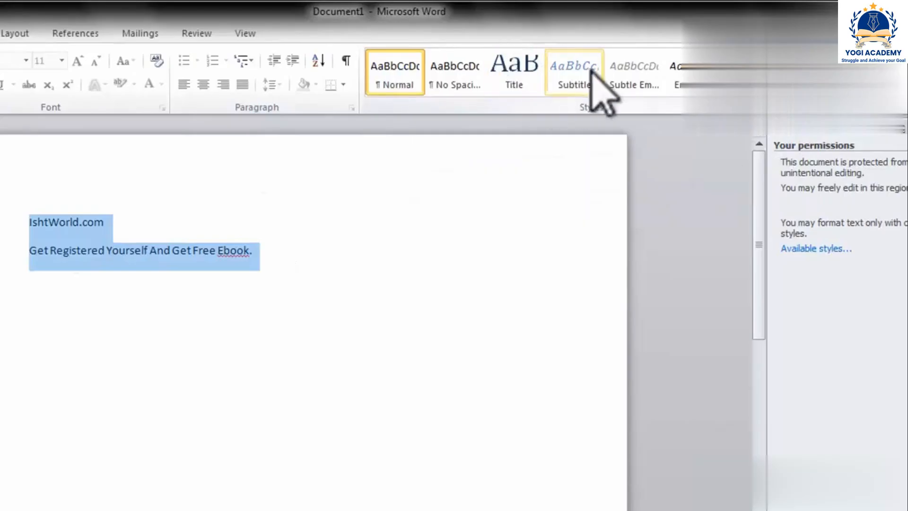
click(303, 273)
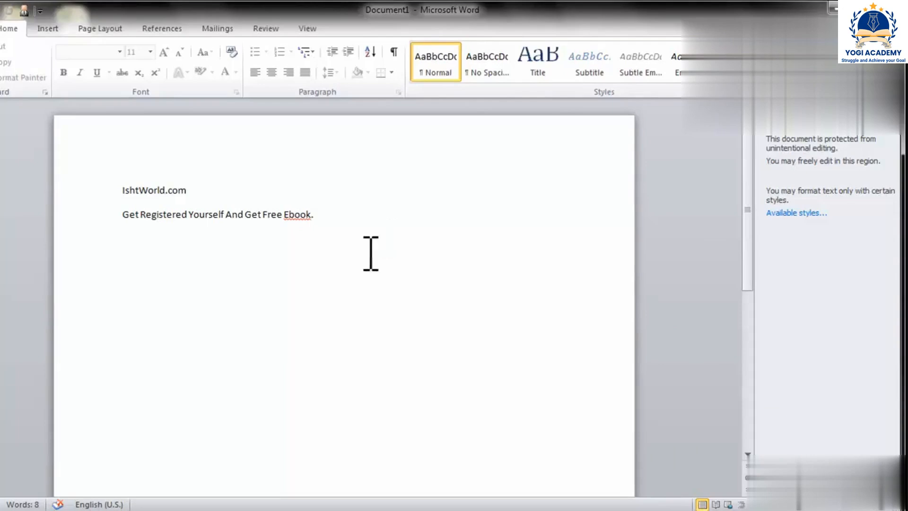
key(Return)
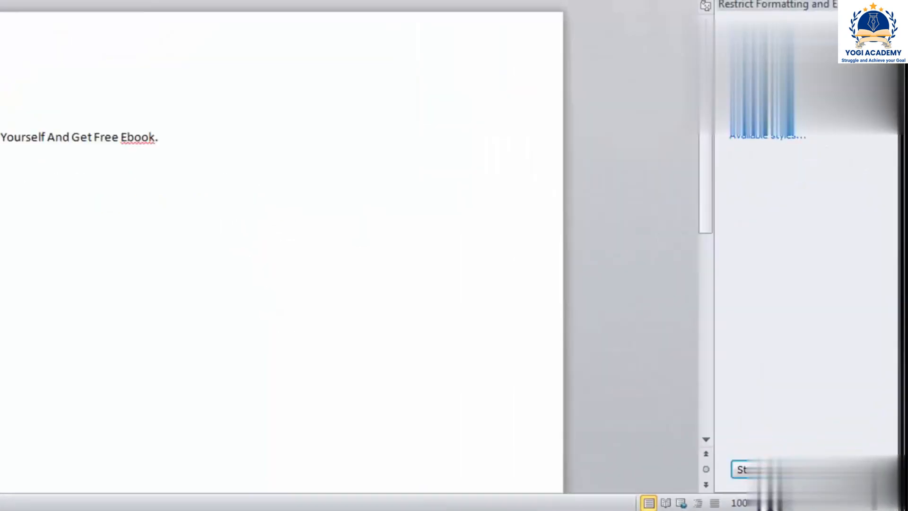
Stop the document's formatting protection by entering the protection password.
click(754, 470)
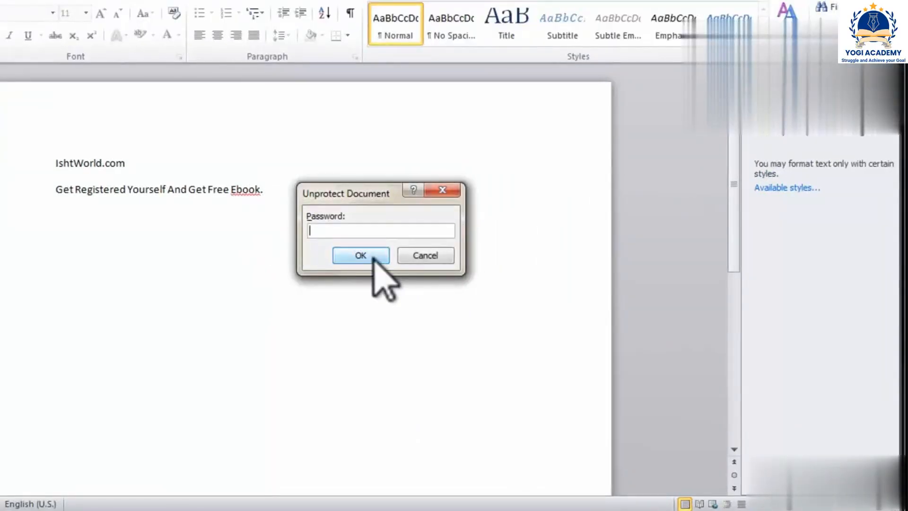
text(11)
click(366, 255)
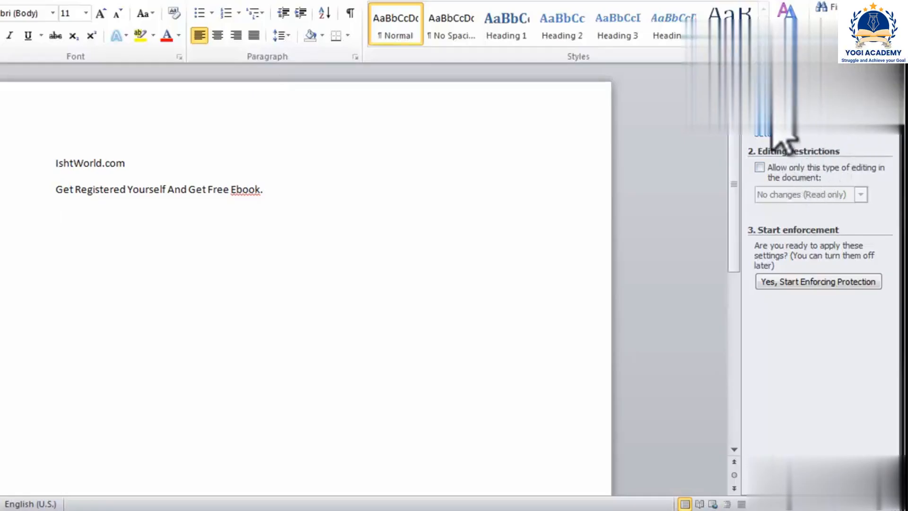
Turn on editing restrictions for the document and allow only No changes (Read only).
click(760, 168)
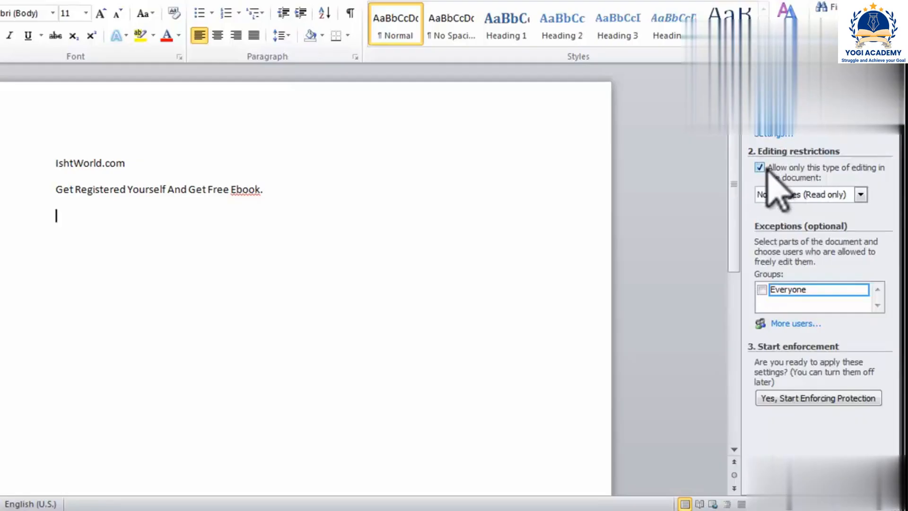
click(807, 194)
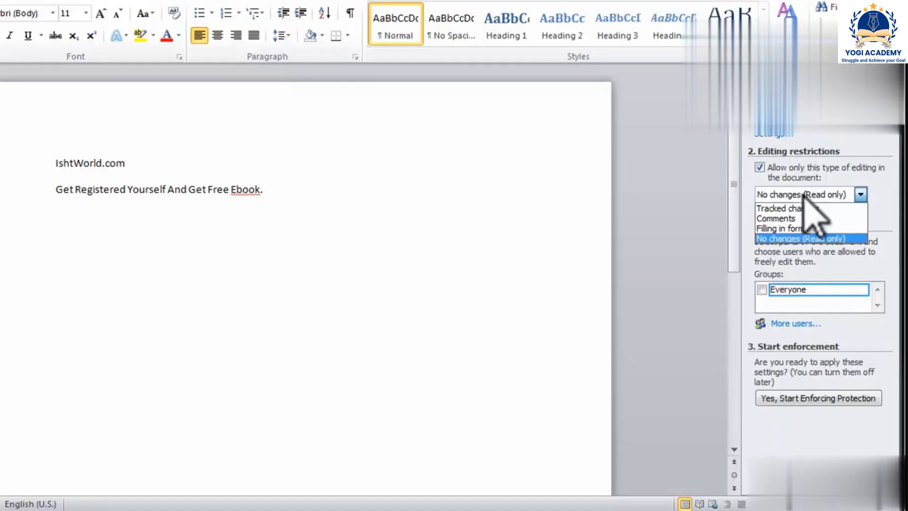
click(795, 239)
Start enforcing the read-only protection, entering and confirming the protection password.
click(808, 399)
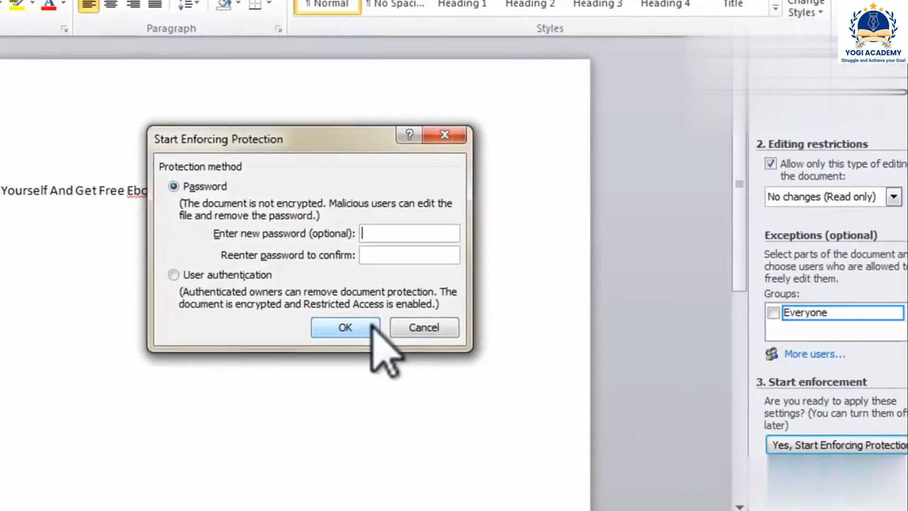
text(1)
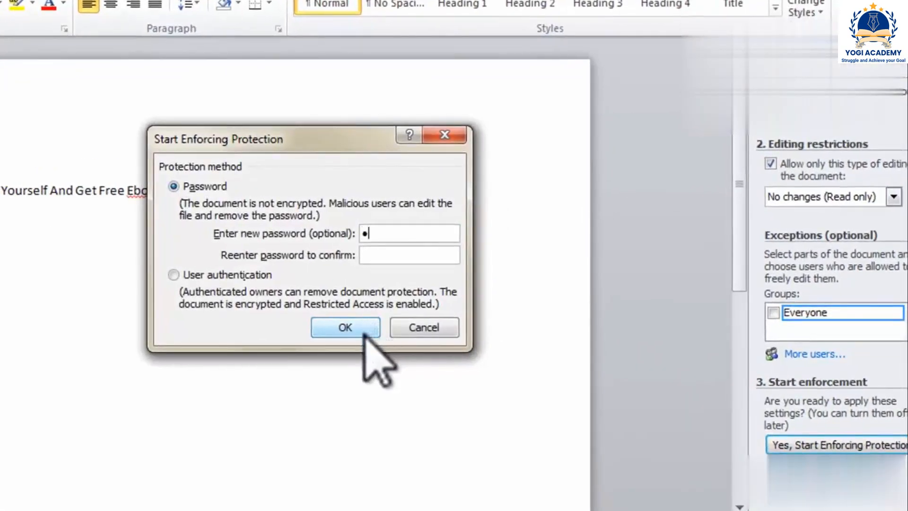
click(396, 259)
text(1)
click(374, 326)
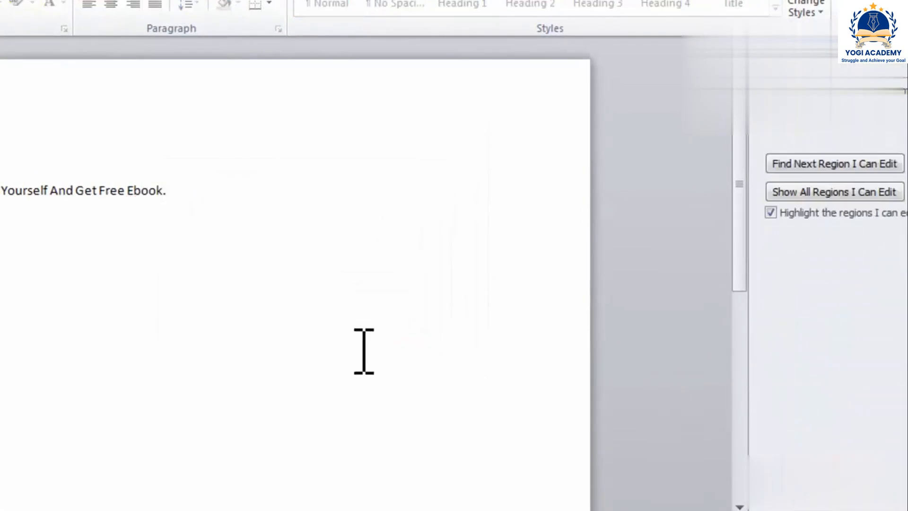
Select the document text and examine which insert, layout, reference, mailing, review, view and formatting commands are available under read-only protection.
key(ctrl+a)
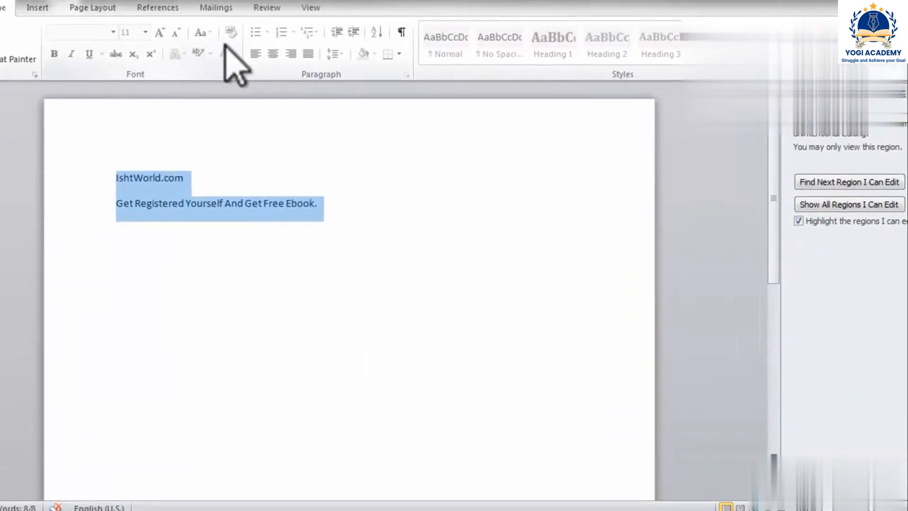
click(511, 192)
drag(420, 219, 98, 137)
click(38, 7)
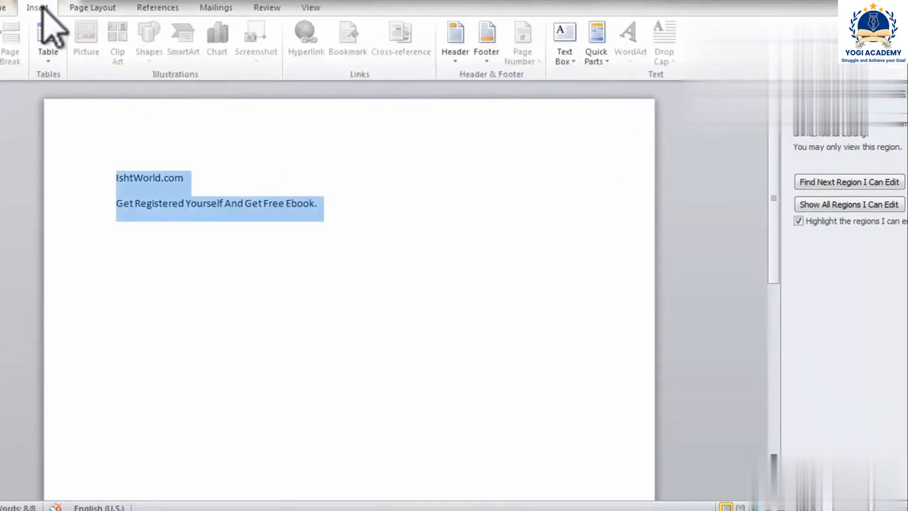
click(92, 8)
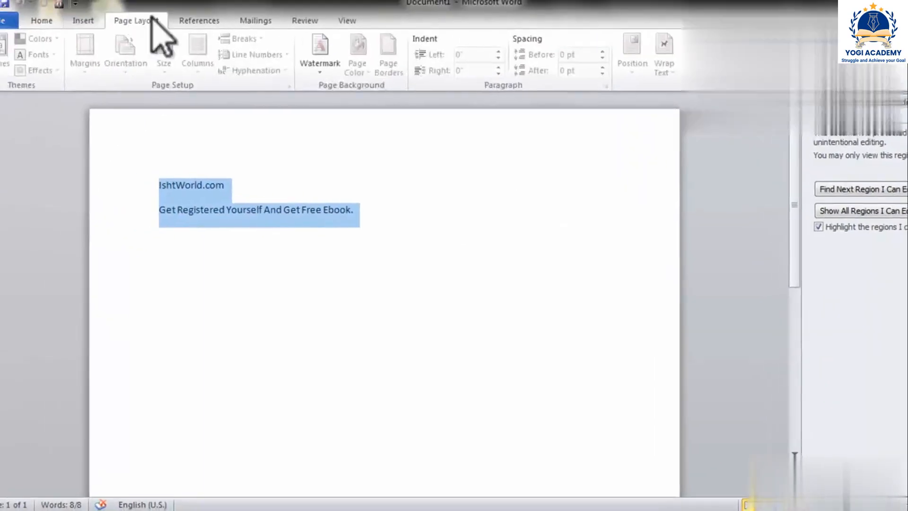
click(198, 21)
click(259, 21)
click(306, 22)
click(369, 28)
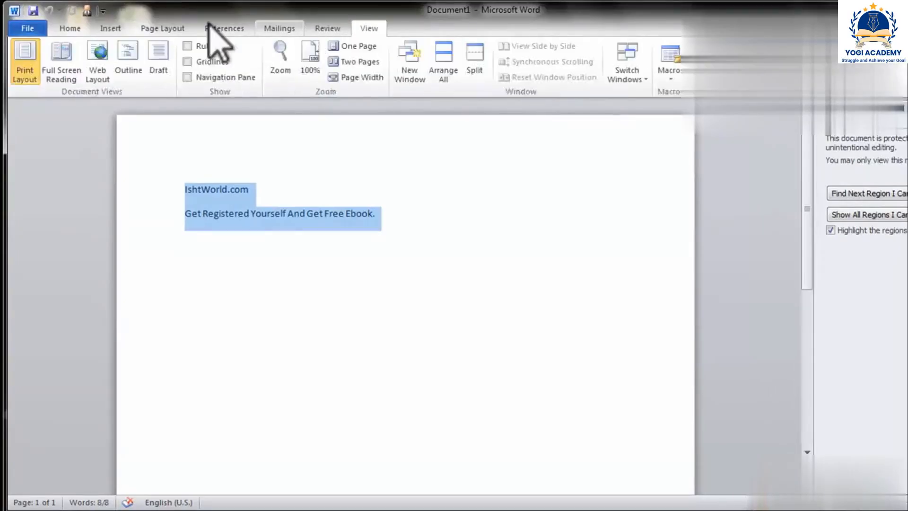
click(69, 28)
click(430, 221)
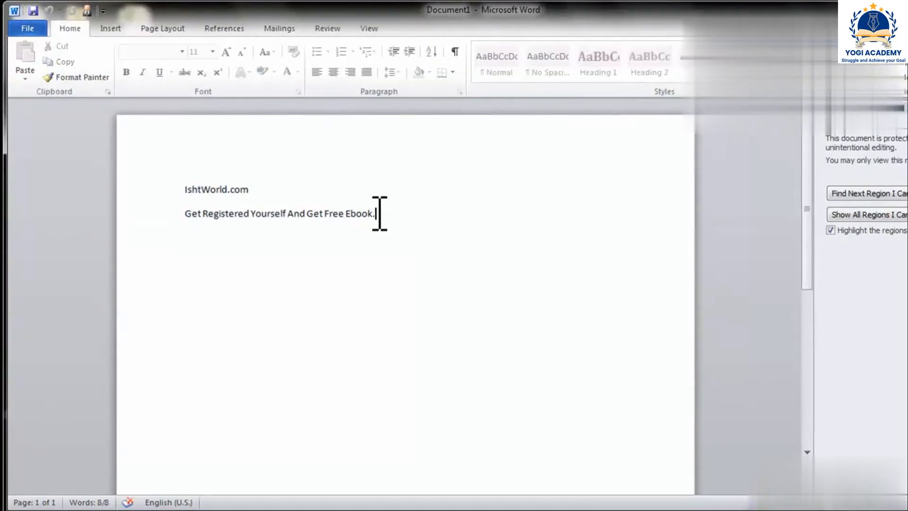
drag(440, 241, 246, 198)
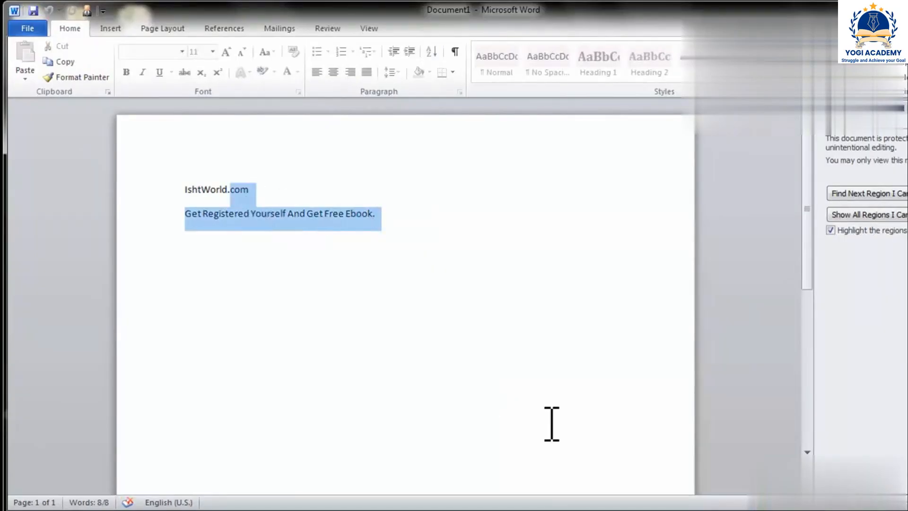
click(466, 286)
drag(443, 251, 203, 186)
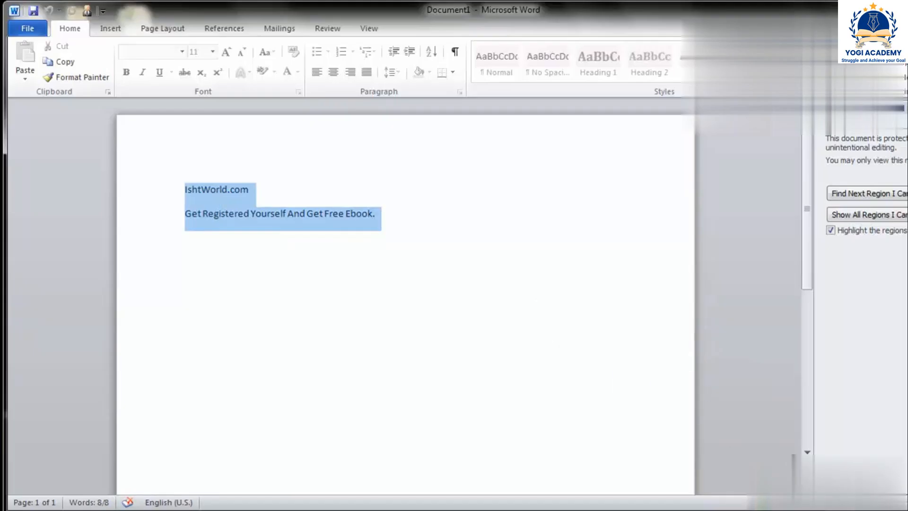
Stop the read-only protection by entering the protection password, and show the review commands.
click(851, 466)
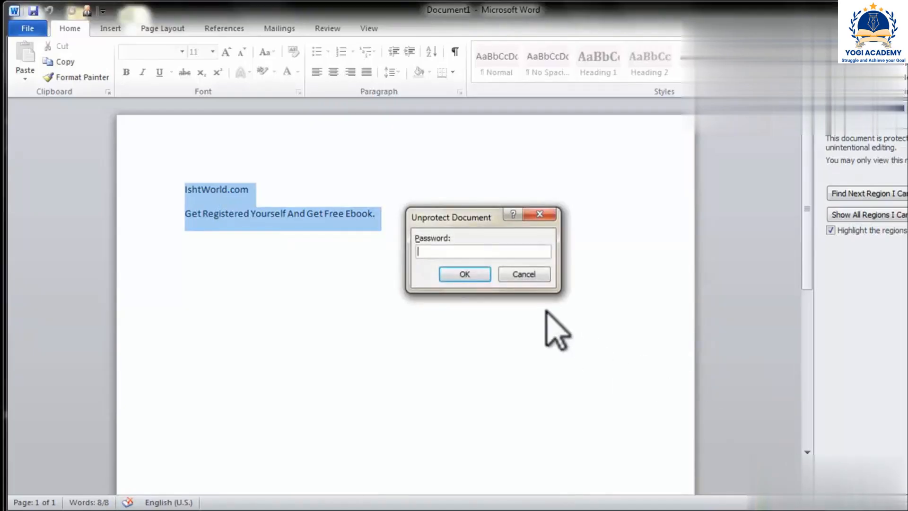
key(Return)
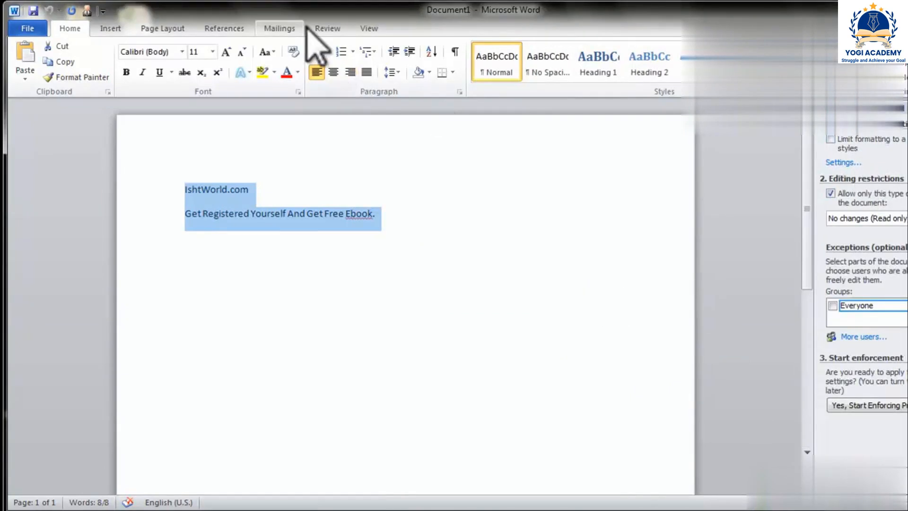
click(331, 28)
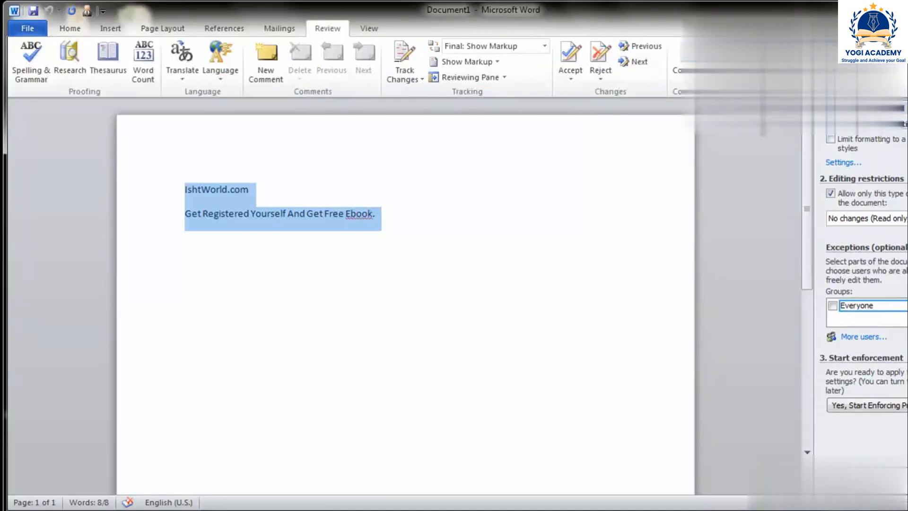